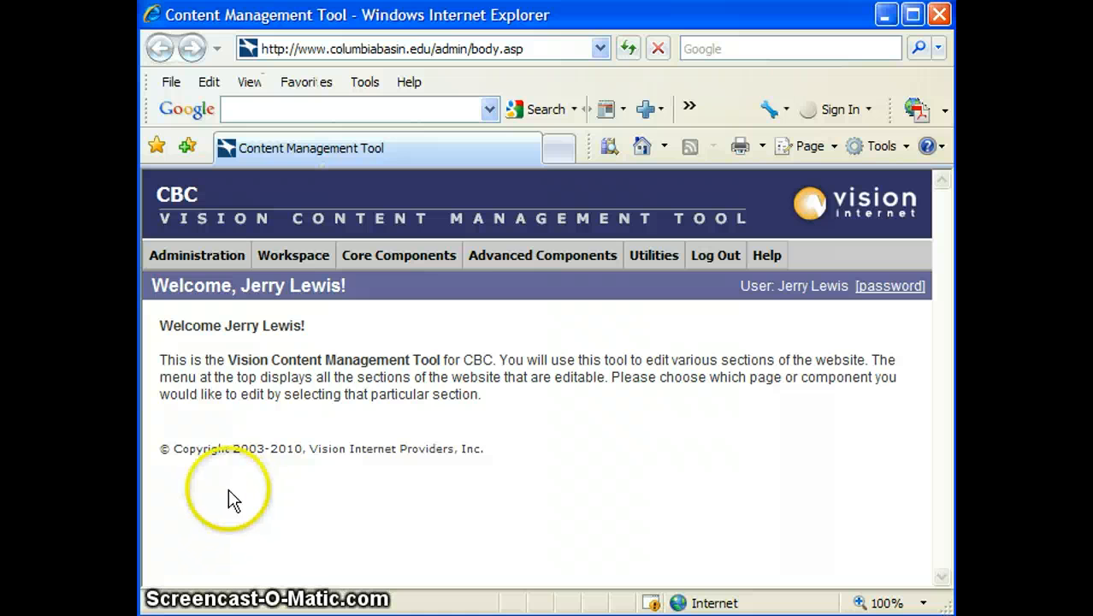
Open the Event Calendar listing and start a new event entry
{"action": "mouse_move", "coordinate": [521, 269]}
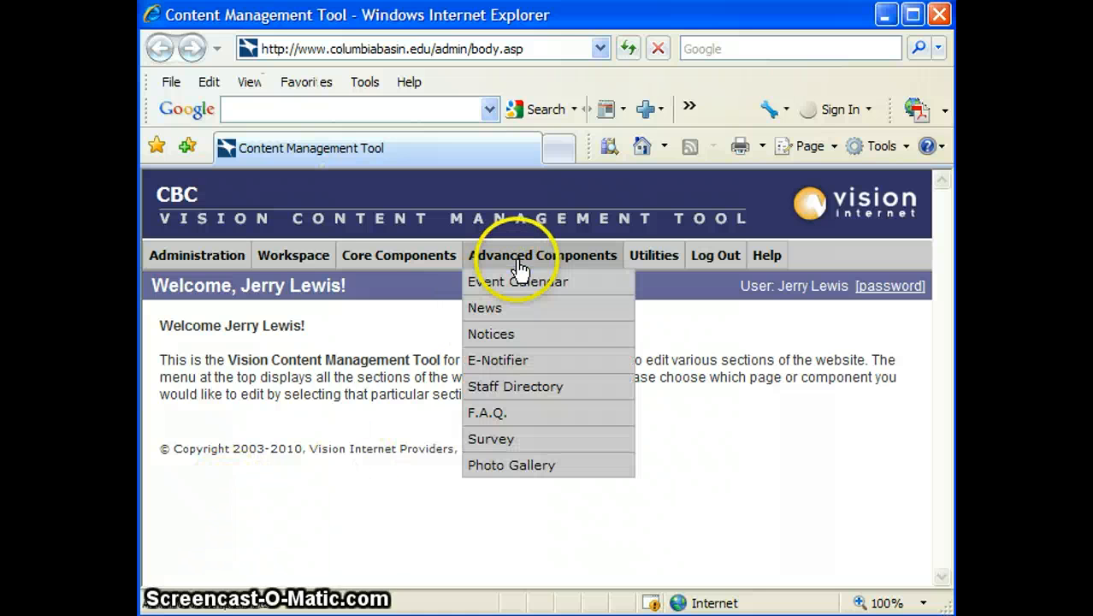
{"action": "left_click", "coordinate": [511, 282]}
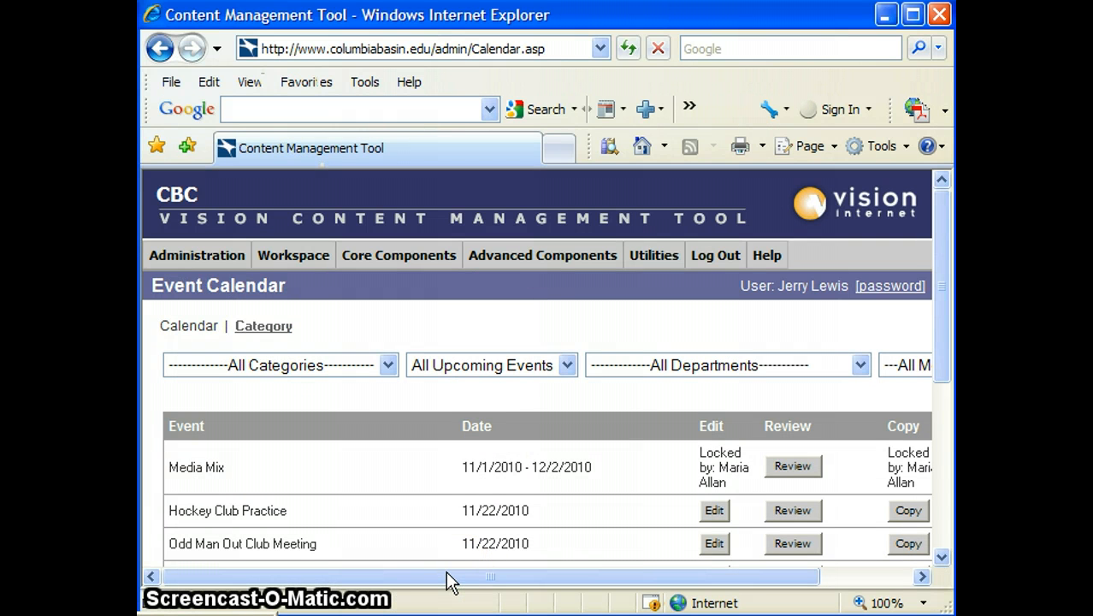
{"action": "left_click_drag", "start_coordinate": [455, 576], "coordinate": [573, 581]}
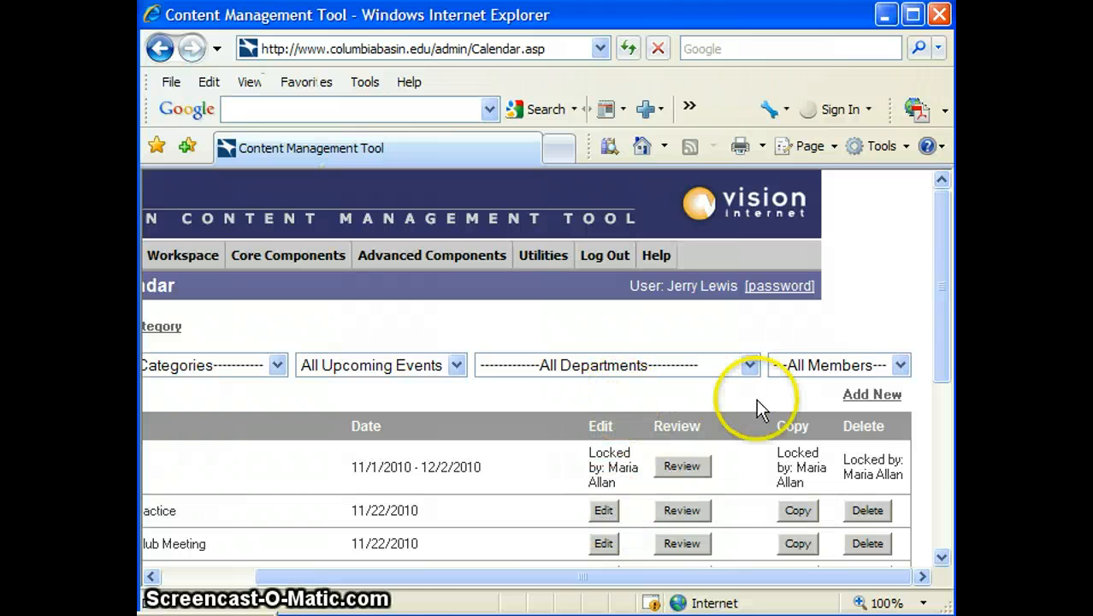
{"action": "left_click", "coordinate": [872, 395]}
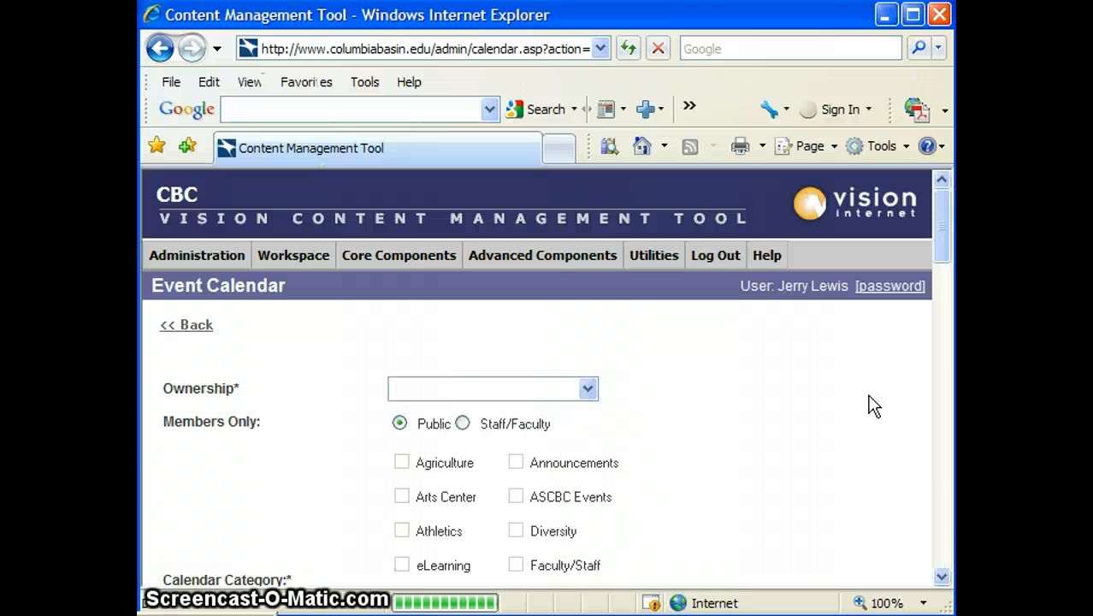
Assign the event's ownership to Calendar_CG
{"action": "left_click", "coordinate": [588, 389]}
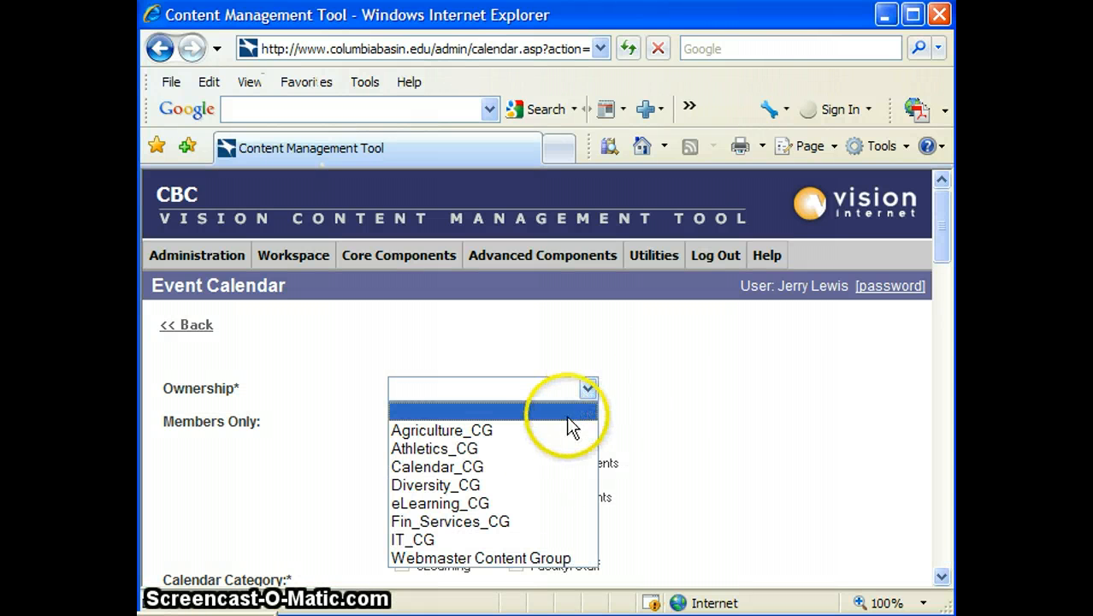
{"action": "left_click", "coordinate": [516, 468]}
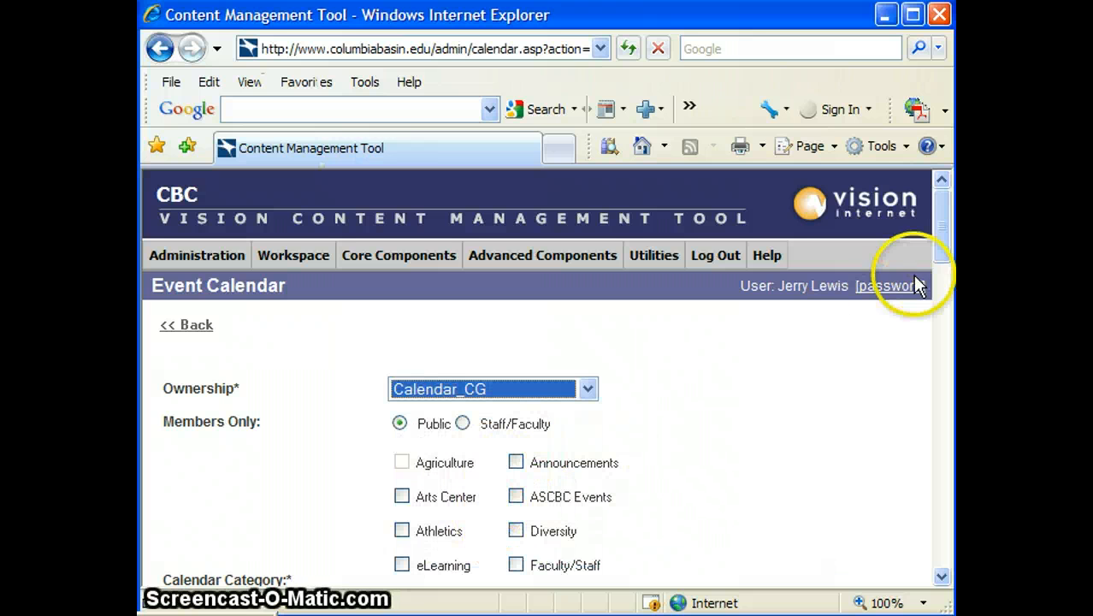
{"action": "left_click", "coordinate": [934, 261]}
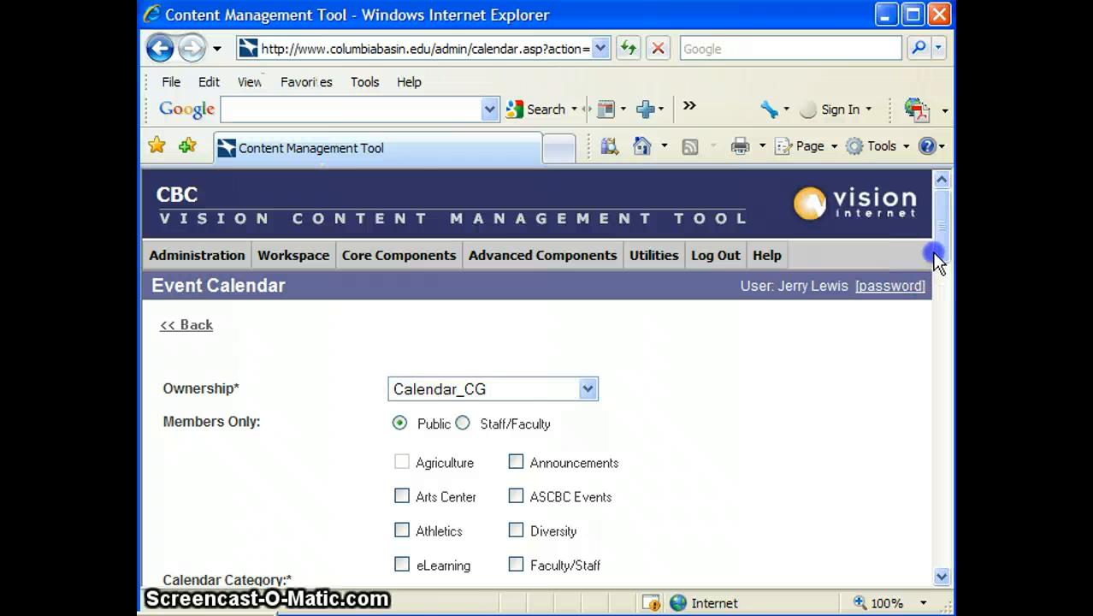
{"action": "left_click_drag", "start_coordinate": [934, 253], "coordinate": [944, 288]}
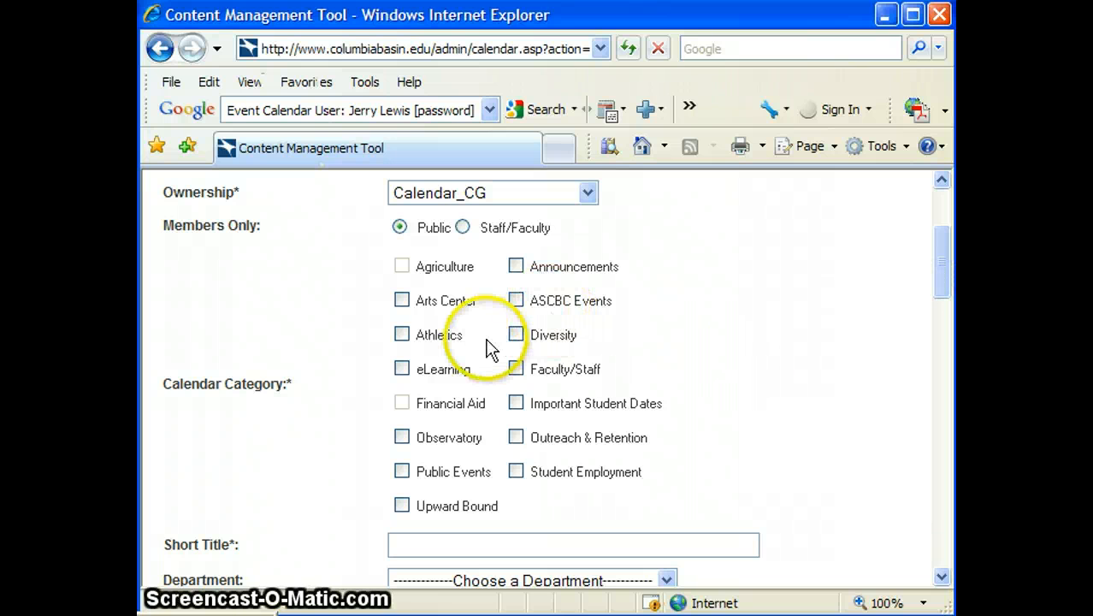
Check the eLearning and Announcements calendar categories
{"action": "left_click", "coordinate": [399, 372]}
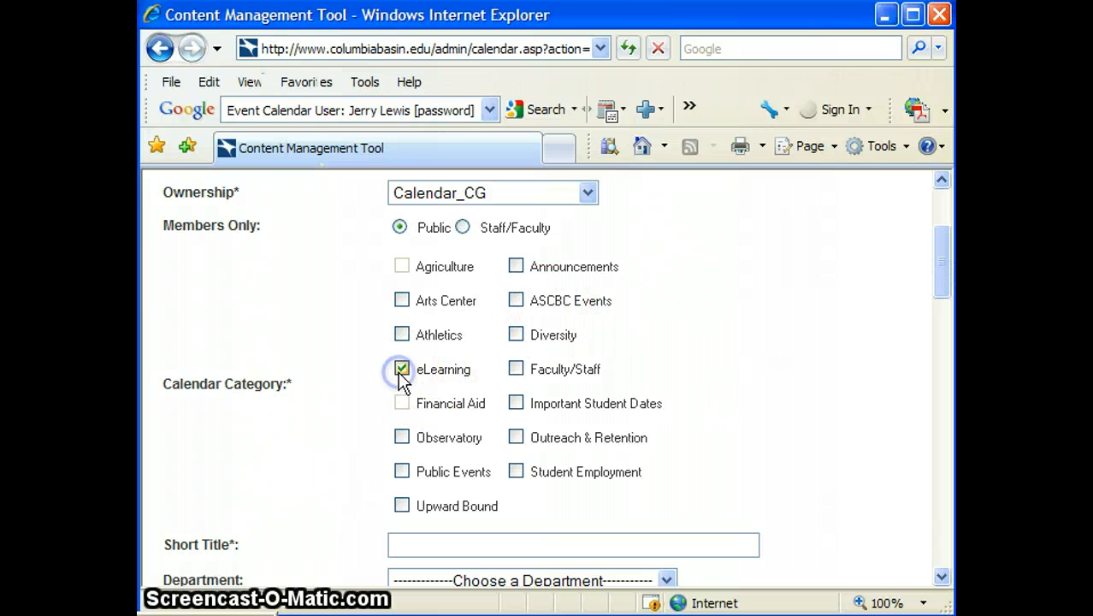
{"action": "left_click", "coordinate": [518, 267]}
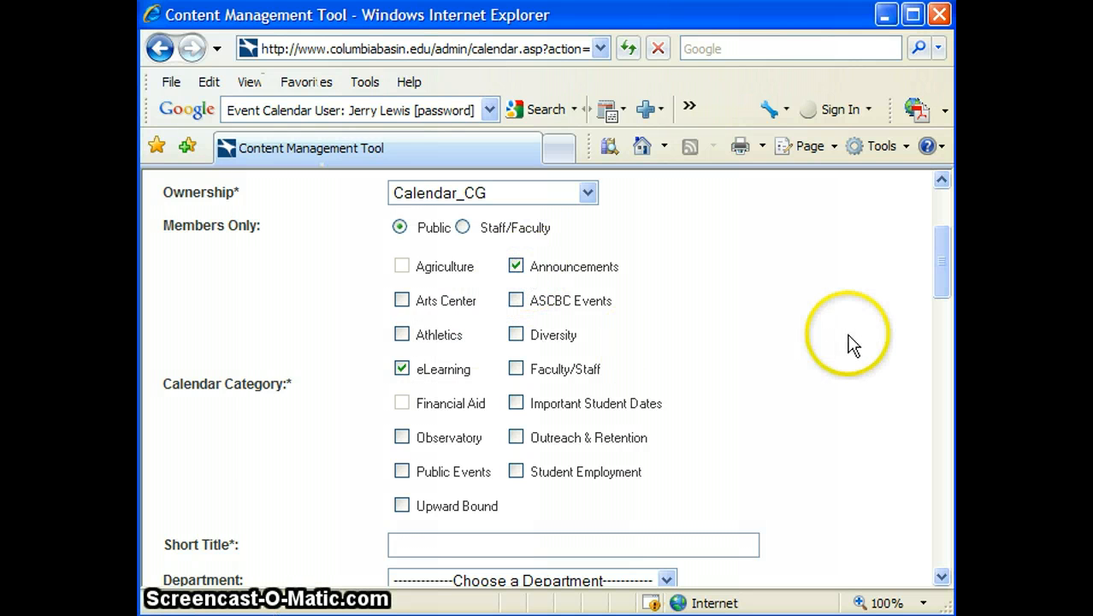
{"action": "mouse_move", "coordinate": [946, 274]}
{"action": "left_mouse_down"}
{"action": "mouse_move", "coordinate": [941, 304]}
{"action": "mouse_move", "coordinate": [951, 267]}
{"action": "left_mouse_up"}
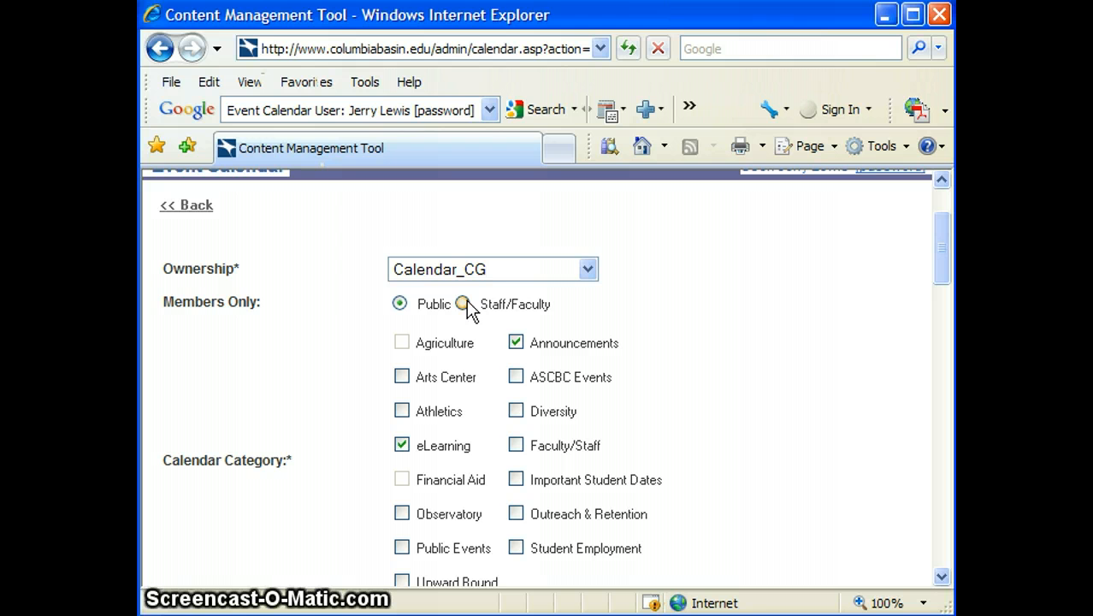
{"action": "left_click", "coordinate": [460, 305]}
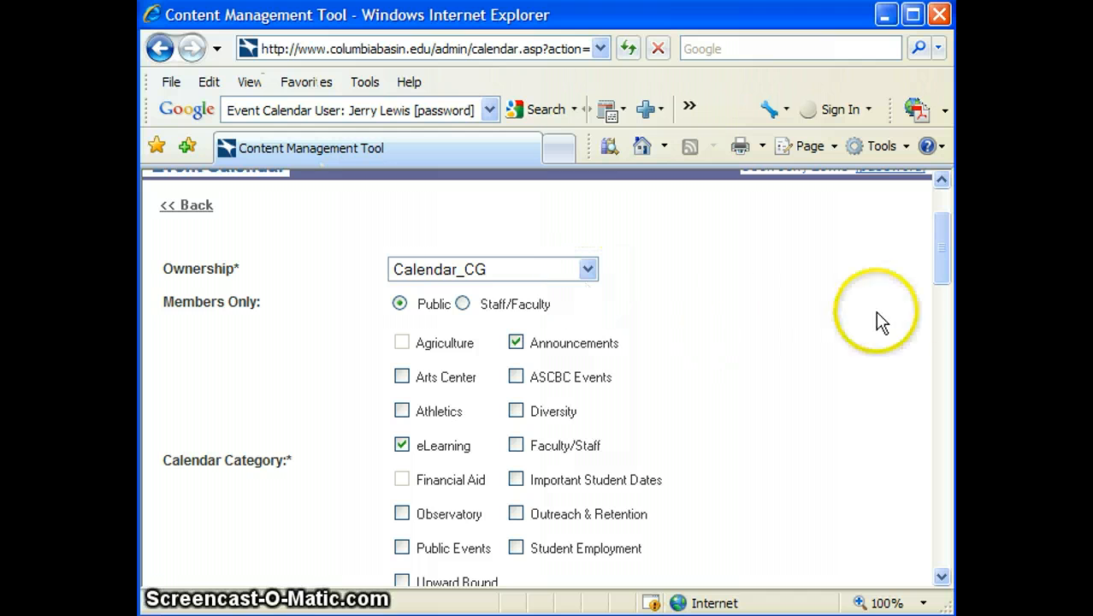
{"action": "left_click_drag", "start_coordinate": [946, 268], "coordinate": [932, 334]}
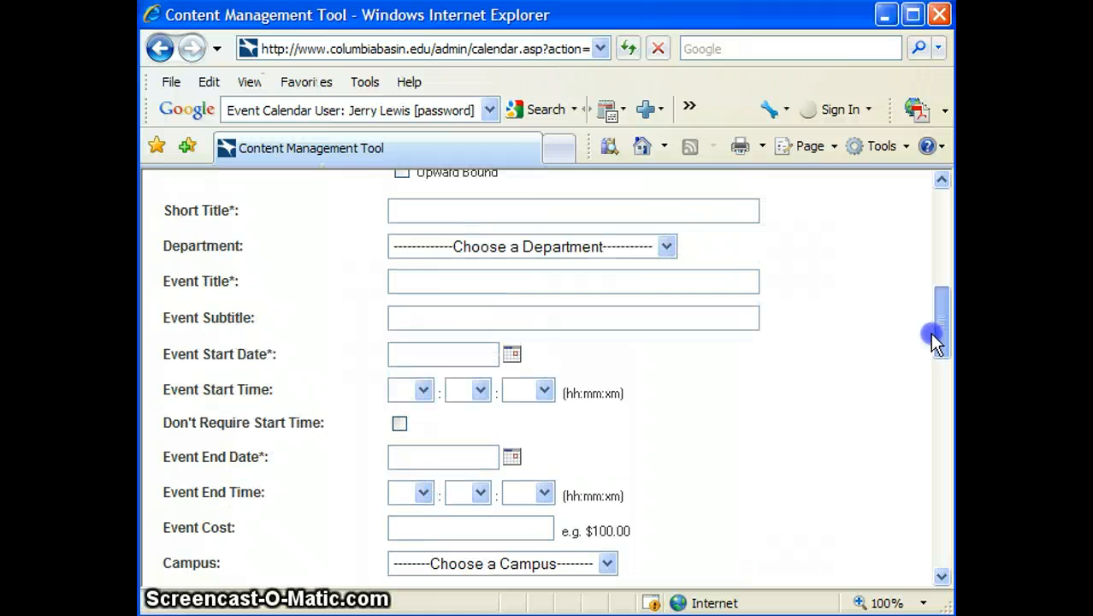
Enter short title 'Angel Orientations' and event title 'Angel Orienatations'
{"action": "left_click", "coordinate": [559, 210]}
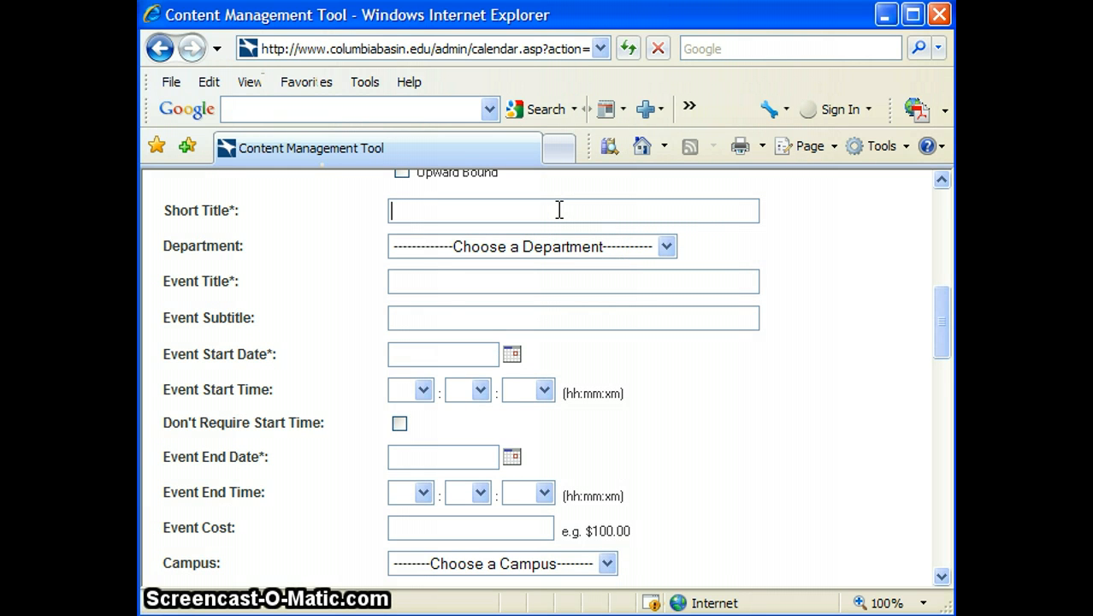
{"action": "type", "text": "Angel Orein"}
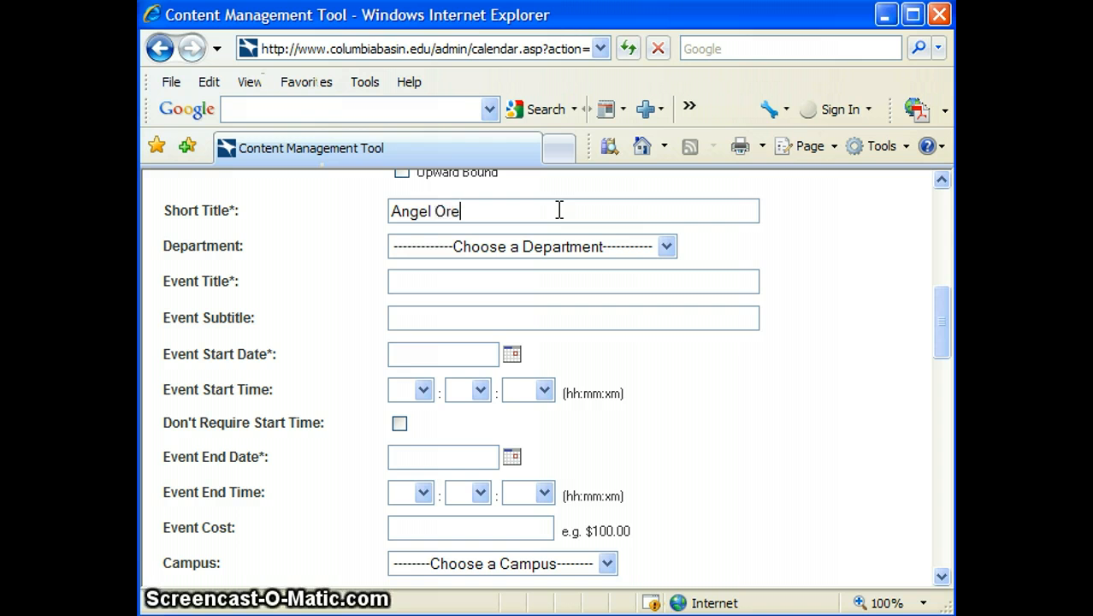
{"action": "key", "text": "BackSpace"}
{"action": "key", "text": "BackSpace"}
{"action": "key", "text": "BackSpace"}
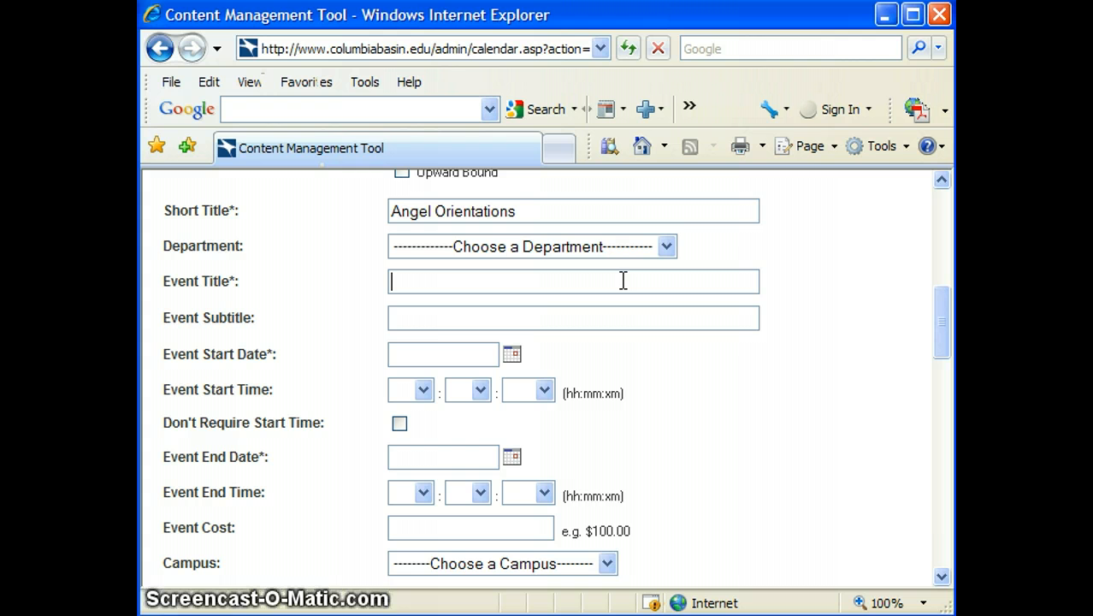
{"action": "type", "text": "Ag"}
{"action": "key", "text": "BackSpace"}
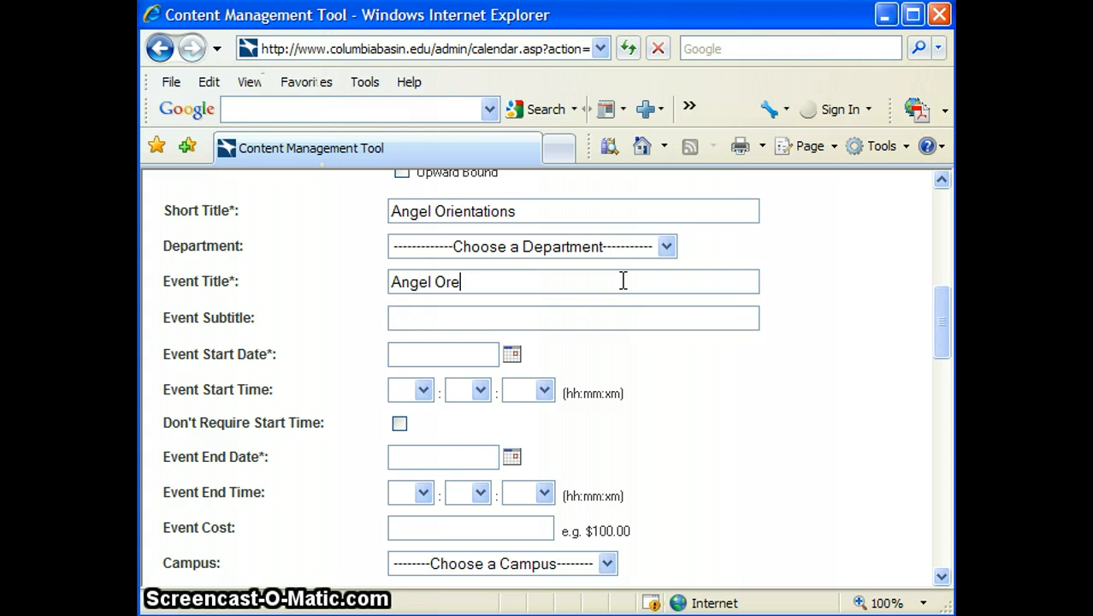
{"action": "type", "text": "ngel Orienatations"}
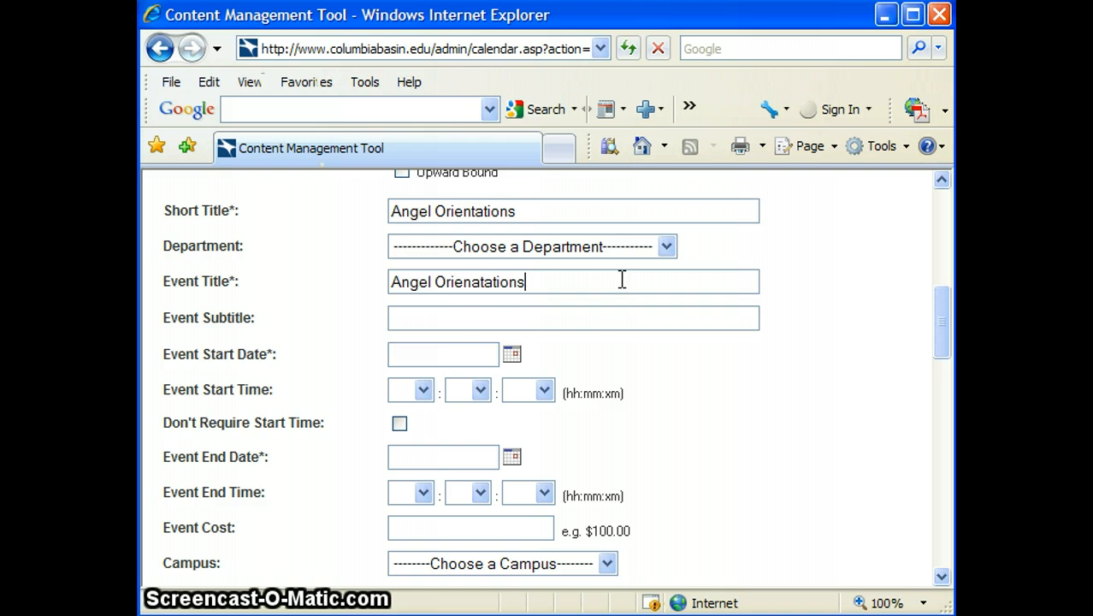
Add the subtitle 'Face to face orientations'
{"action": "left_click", "coordinate": [520, 338]}
{"action": "left_click", "coordinate": [517, 319]}
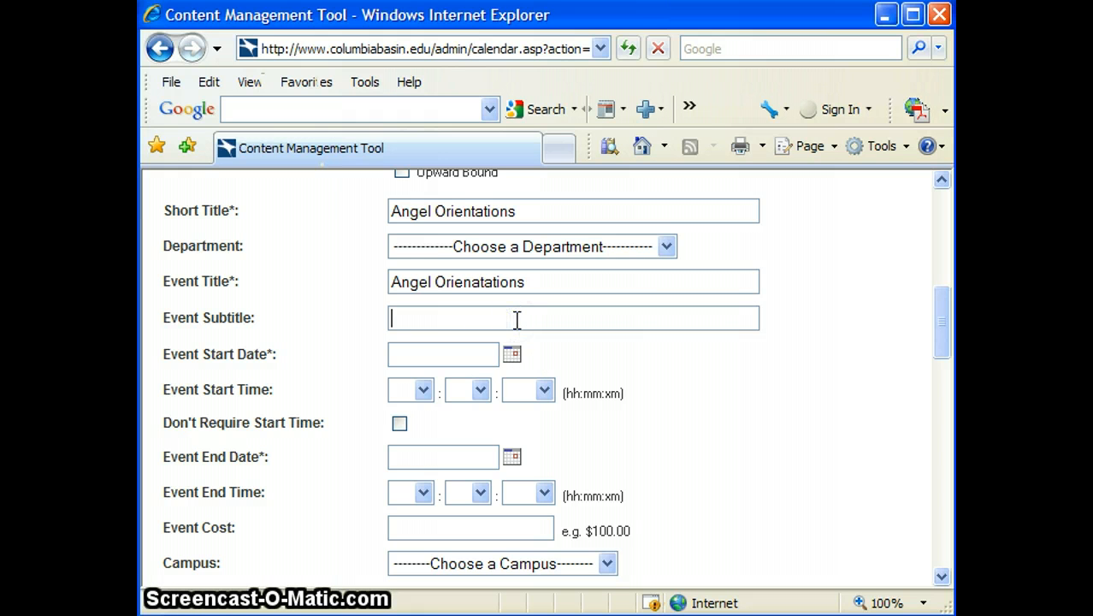
{"action": "type", "text": "Fa"}
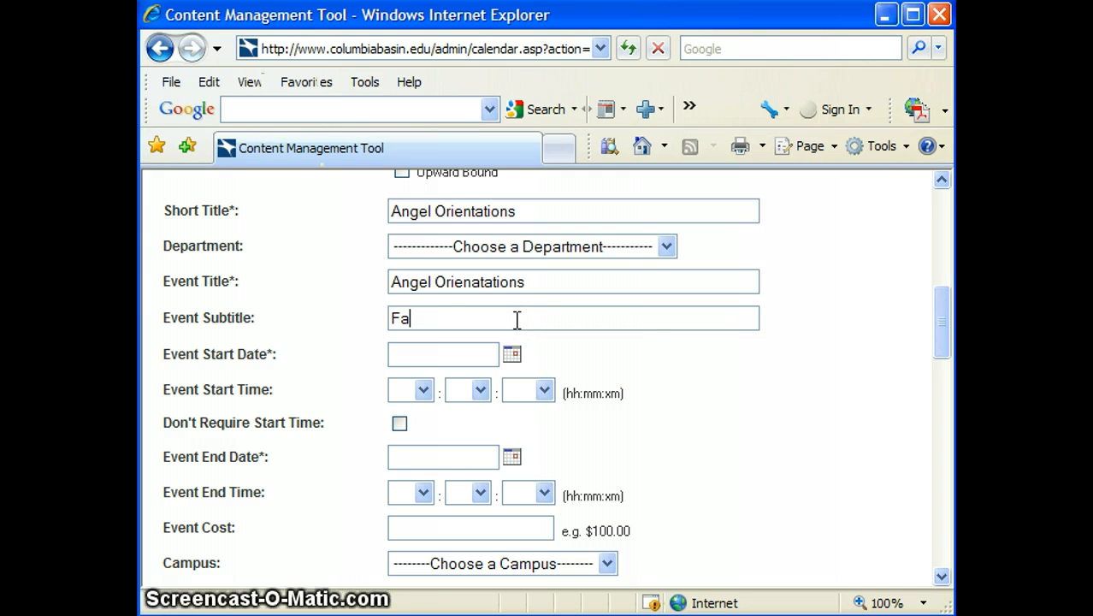
{"action": "type", "text": "ce to face orientations"}
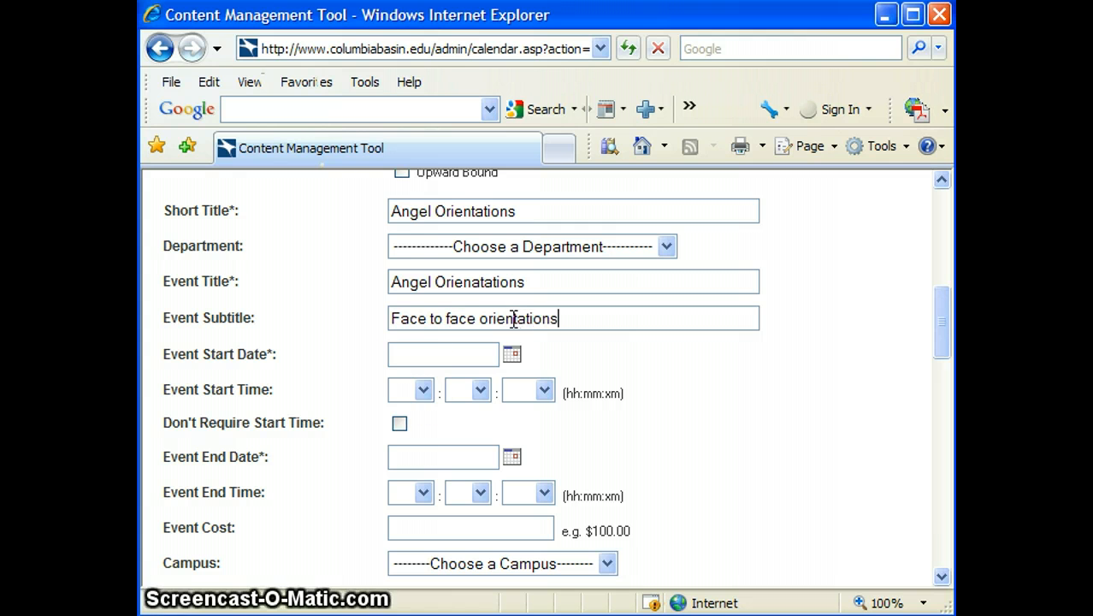
{"action": "left_click", "coordinate": [411, 355]}
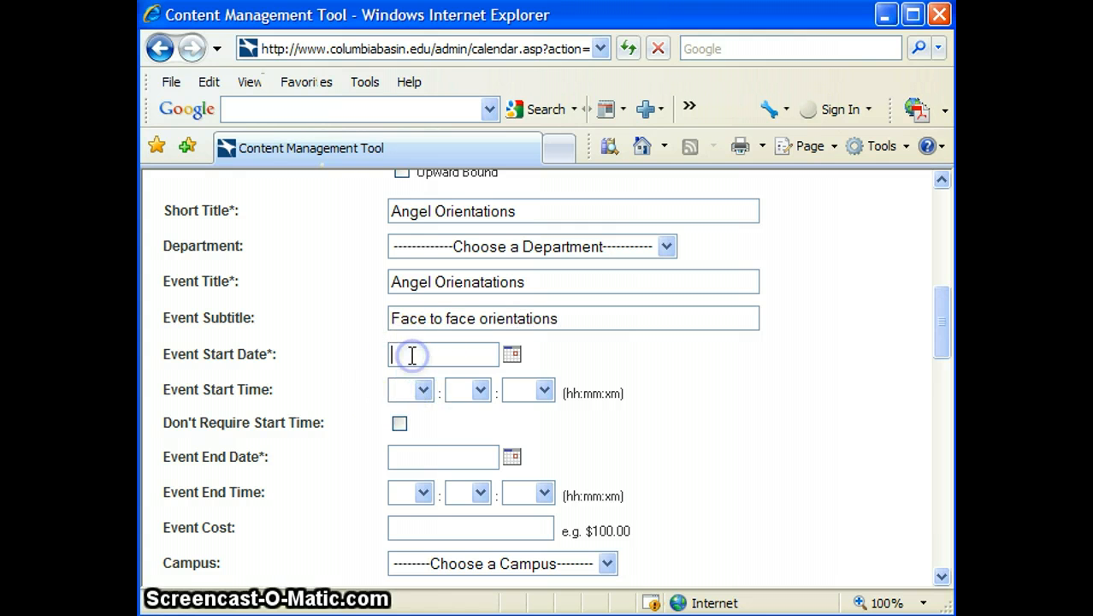
Set the start to 1/3/2011 at hour 06 and the end date to 1/3/2011
{"action": "type", "text": "1/3"}
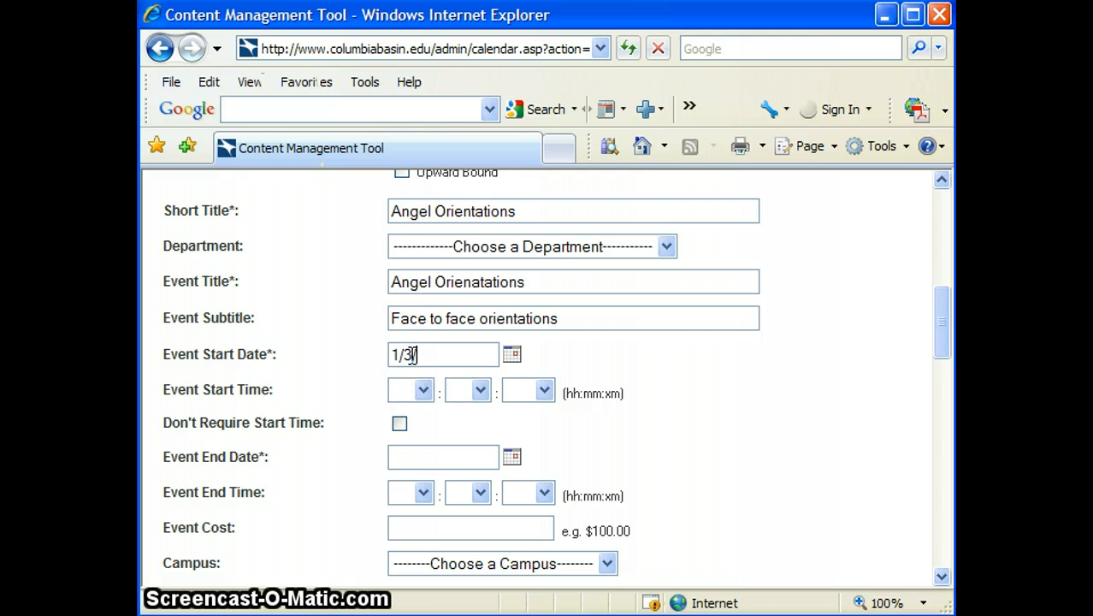
{"action": "type", "text": "/2011"}
{"action": "left_click", "coordinate": [422, 391]}
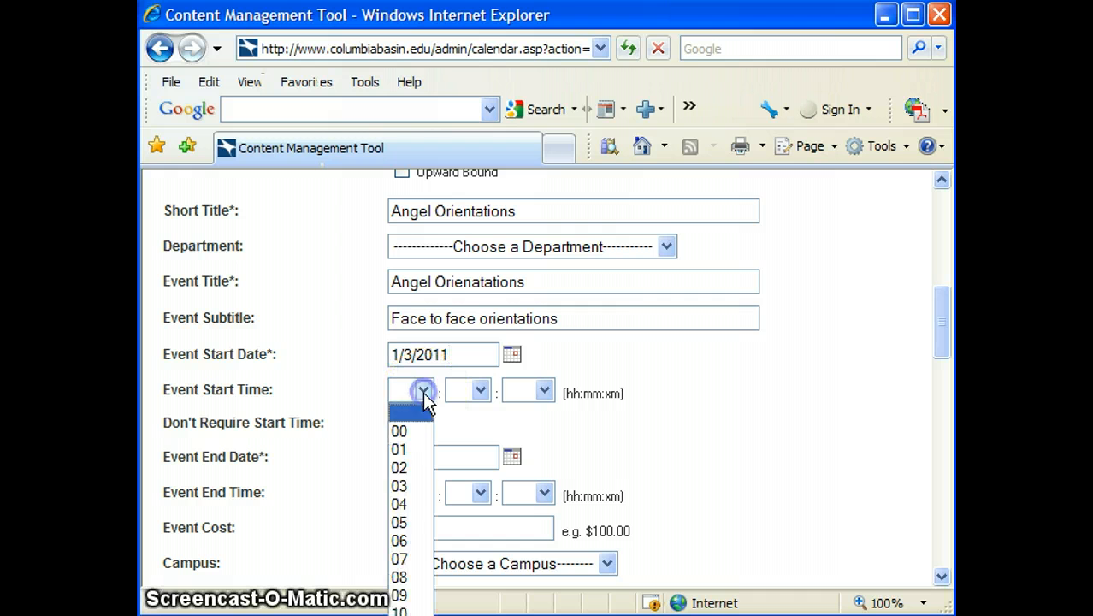
{"action": "left_click", "coordinate": [397, 541]}
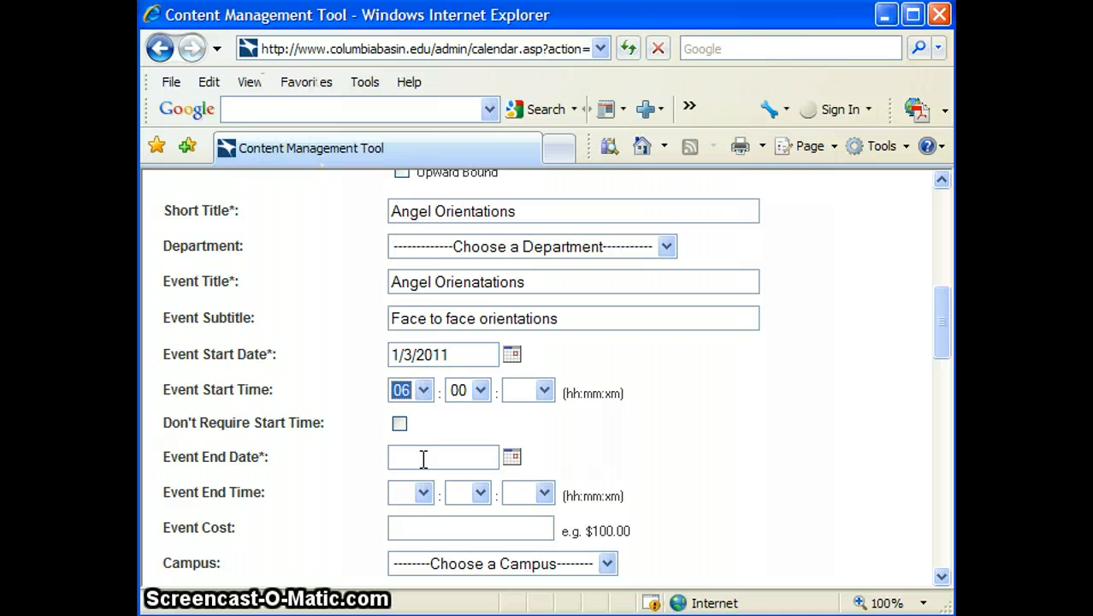
{"action": "left_click", "coordinate": [424, 459]}
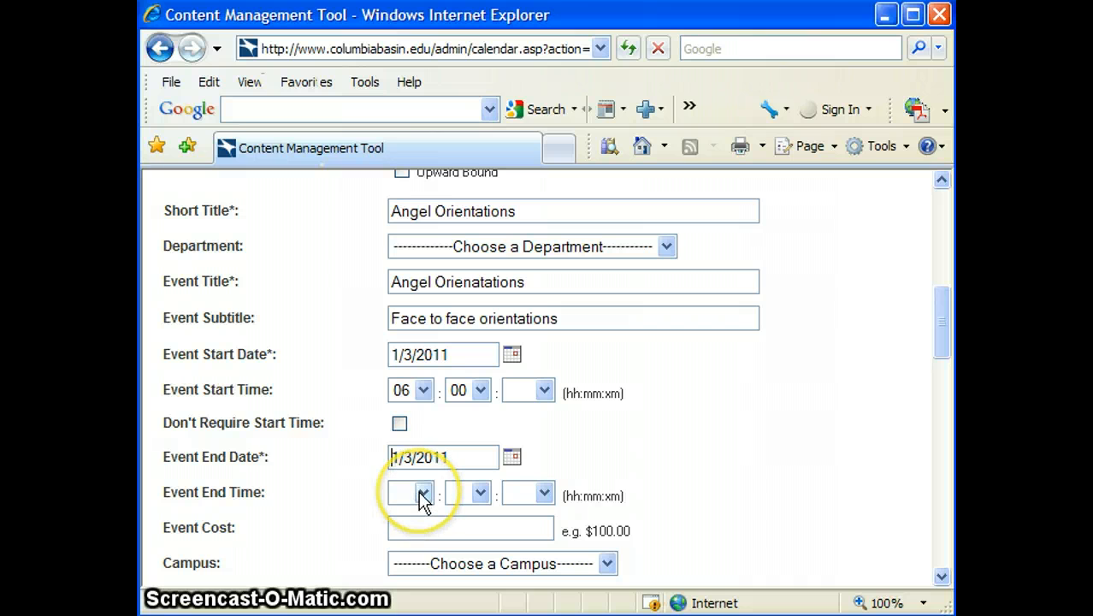
Set the end time to 07:30 PM and make the start time PM
{"action": "left_click", "coordinate": [422, 496]}
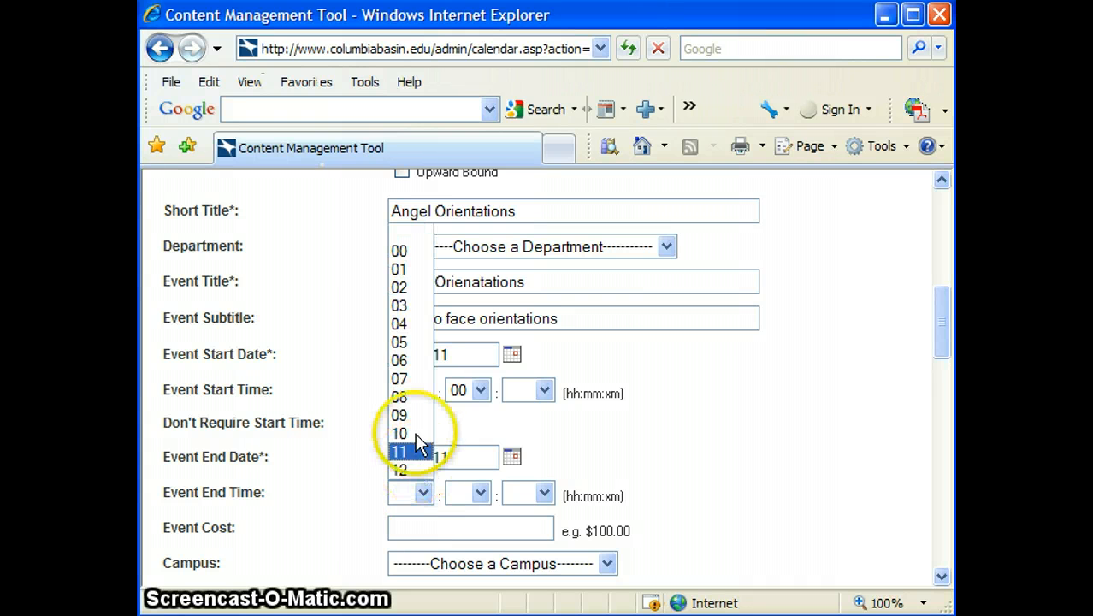
{"action": "left_click", "coordinate": [419, 379]}
{"action": "left_click", "coordinate": [473, 493]}
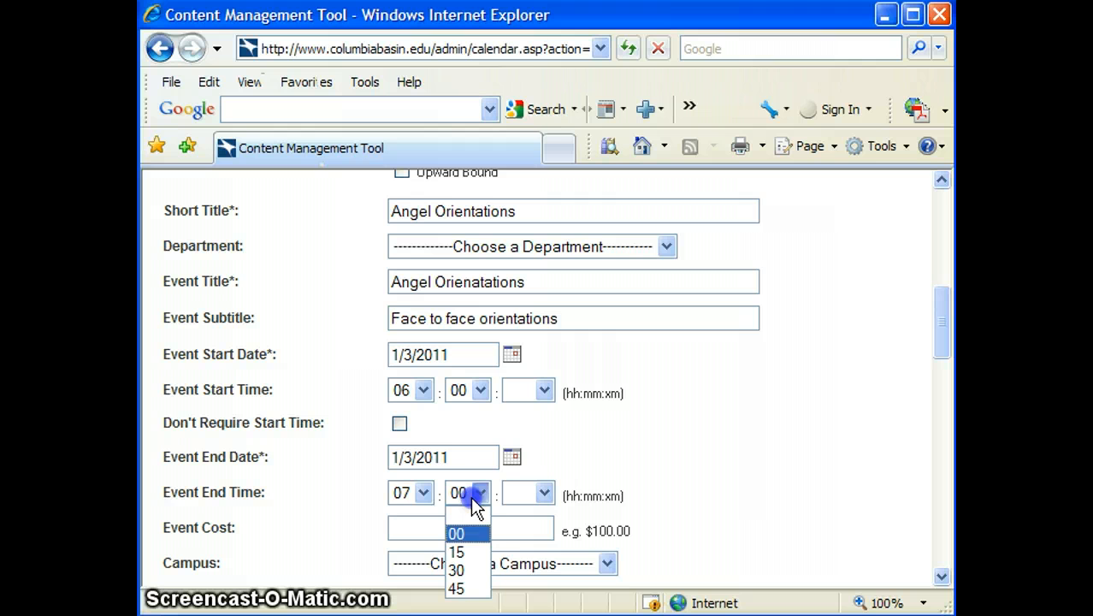
{"action": "left_click", "coordinate": [462, 569]}
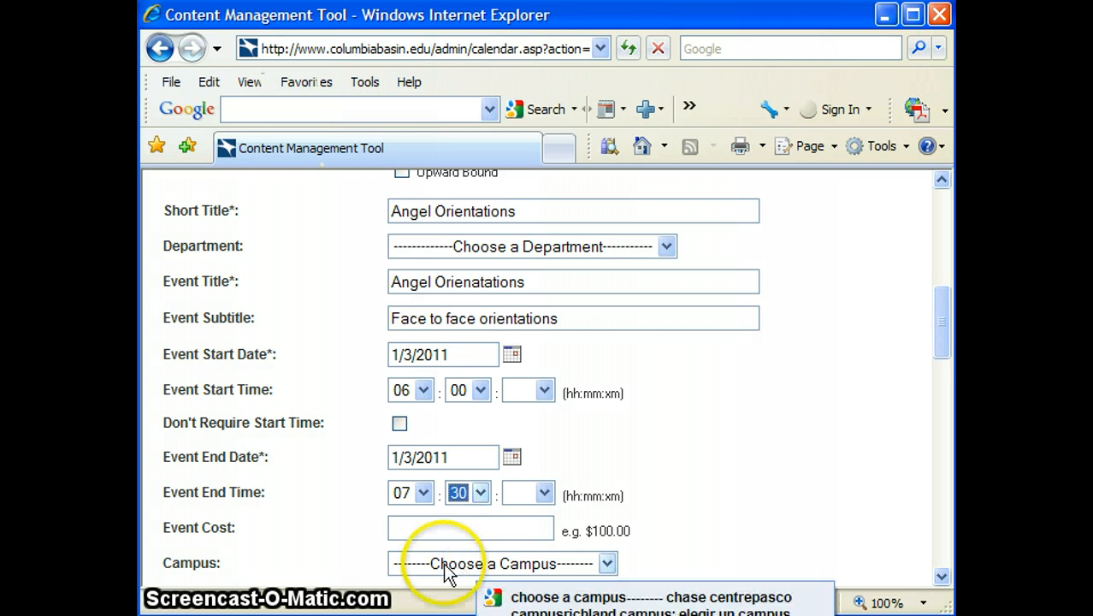
{"action": "left_click", "coordinate": [544, 389]}
{"action": "left_click", "coordinate": [528, 449]}
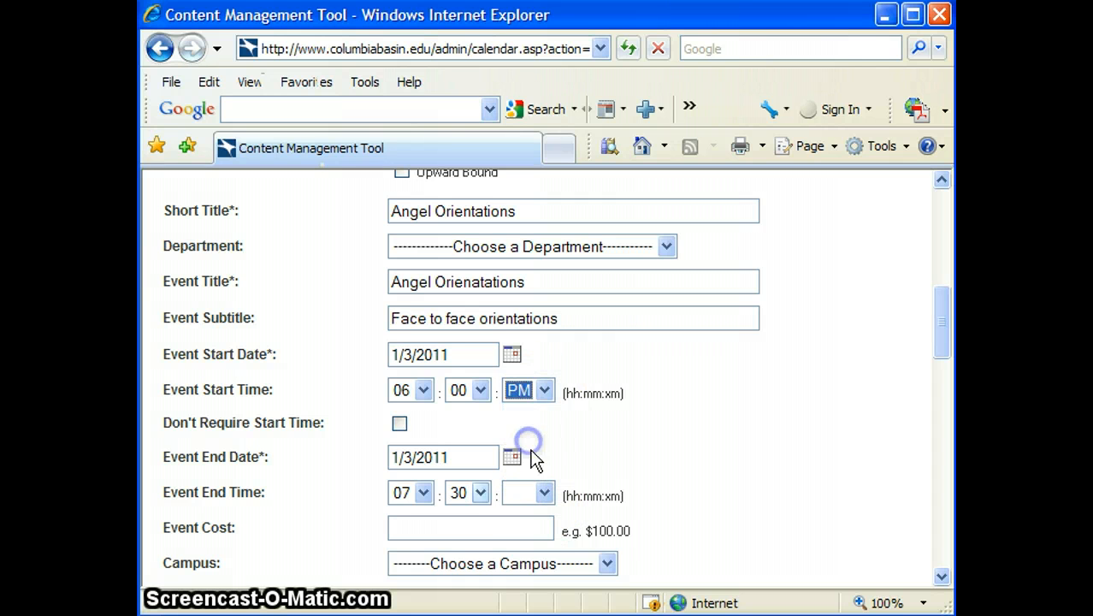
{"action": "left_click", "coordinate": [544, 494]}
{"action": "left_click", "coordinate": [532, 552]}
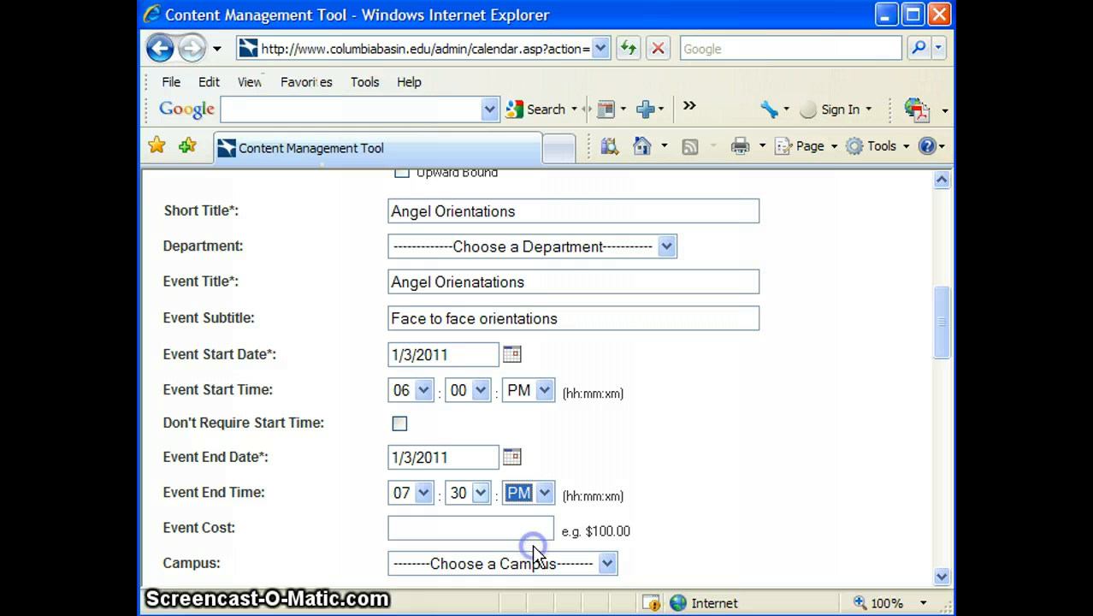
{"action": "left_click", "coordinate": [481, 531]}
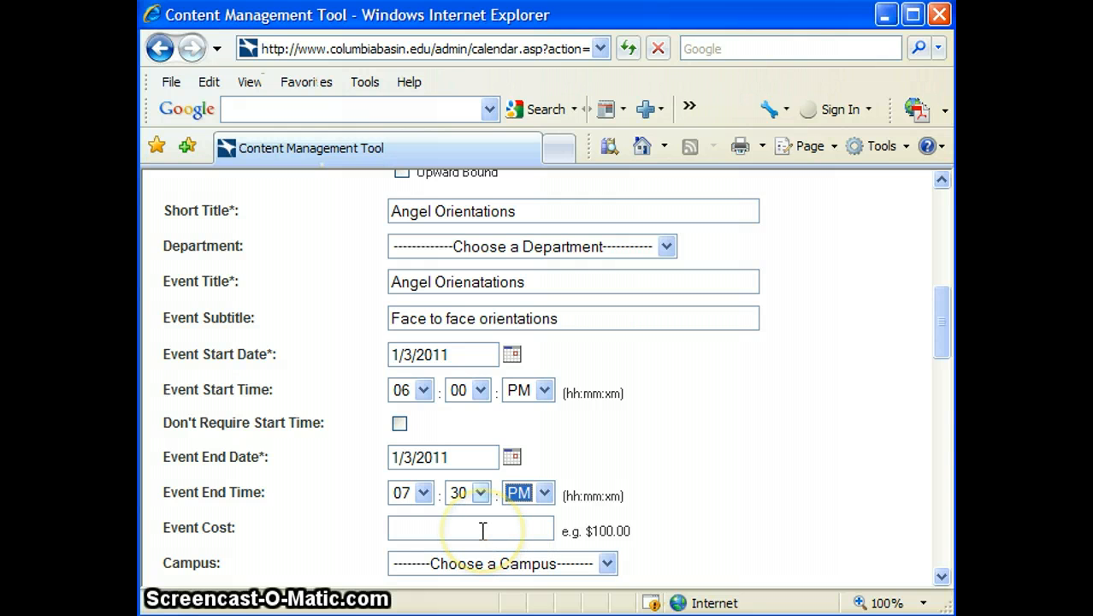
Enter 'Free' as the event cost
{"action": "left_click", "coordinate": [482, 531]}
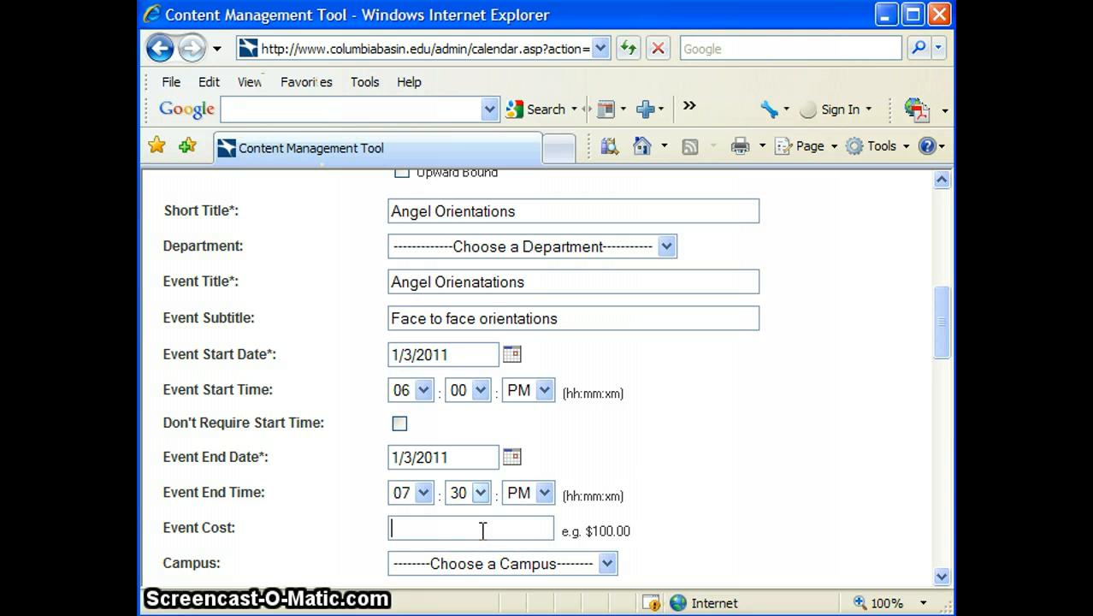
{"action": "type", "text": "Free"}
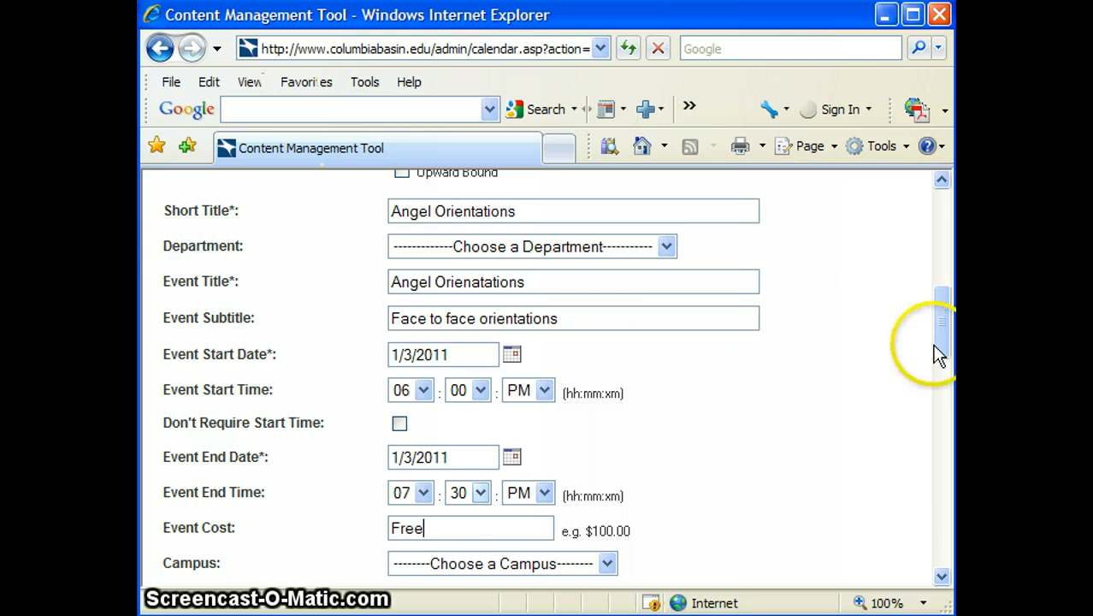
{"action": "left_click_drag", "start_coordinate": [933, 340], "coordinate": [935, 403]}
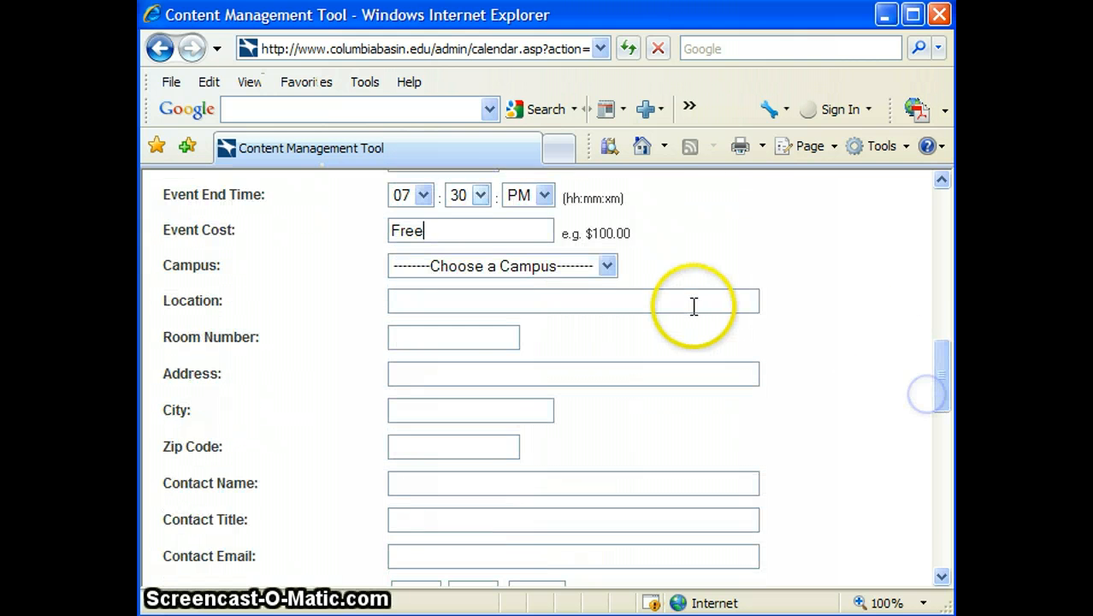
Set campus to Pasco Campus, location Library and room number Epicenter
{"action": "left_click", "coordinate": [606, 265]}
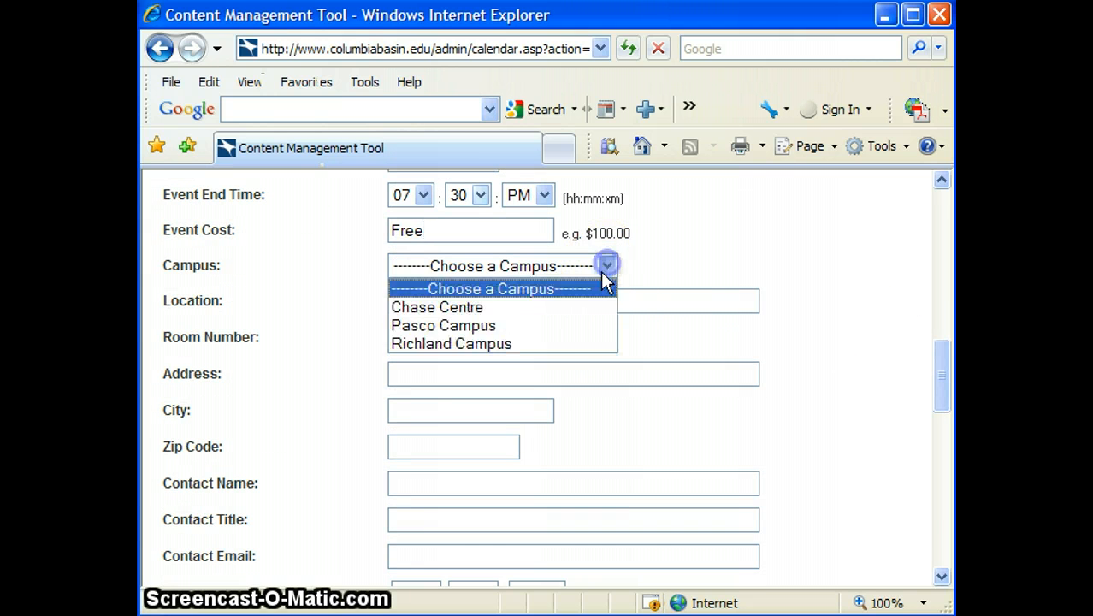
{"action": "left_click", "coordinate": [562, 325]}
{"action": "left_click", "coordinate": [562, 304]}
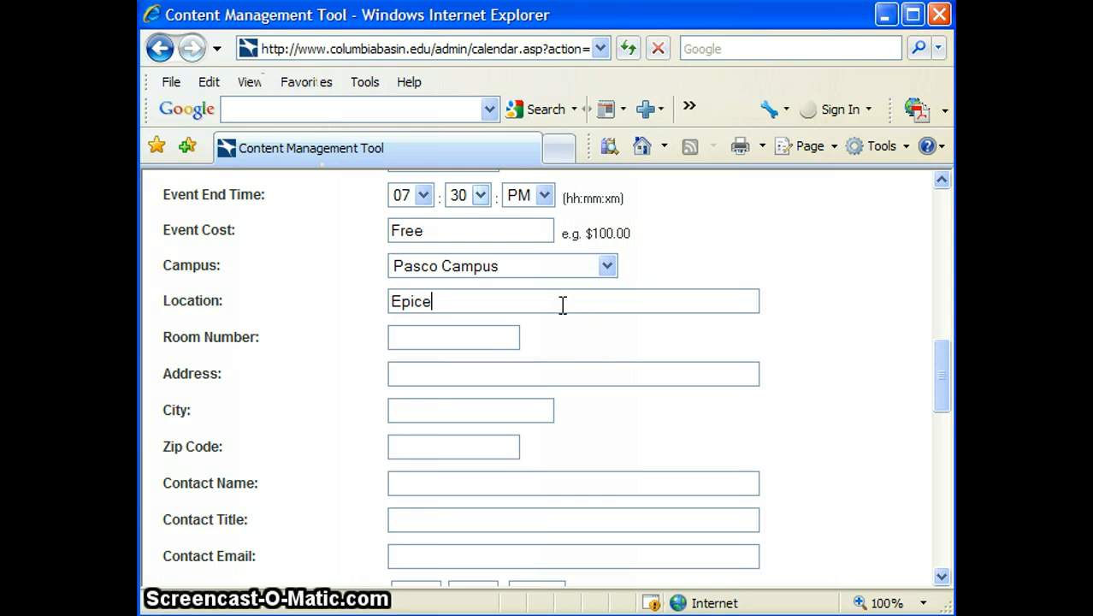
{"action": "type", "text": "Epicenter"}
{"action": "left_click", "coordinate": [499, 336]}
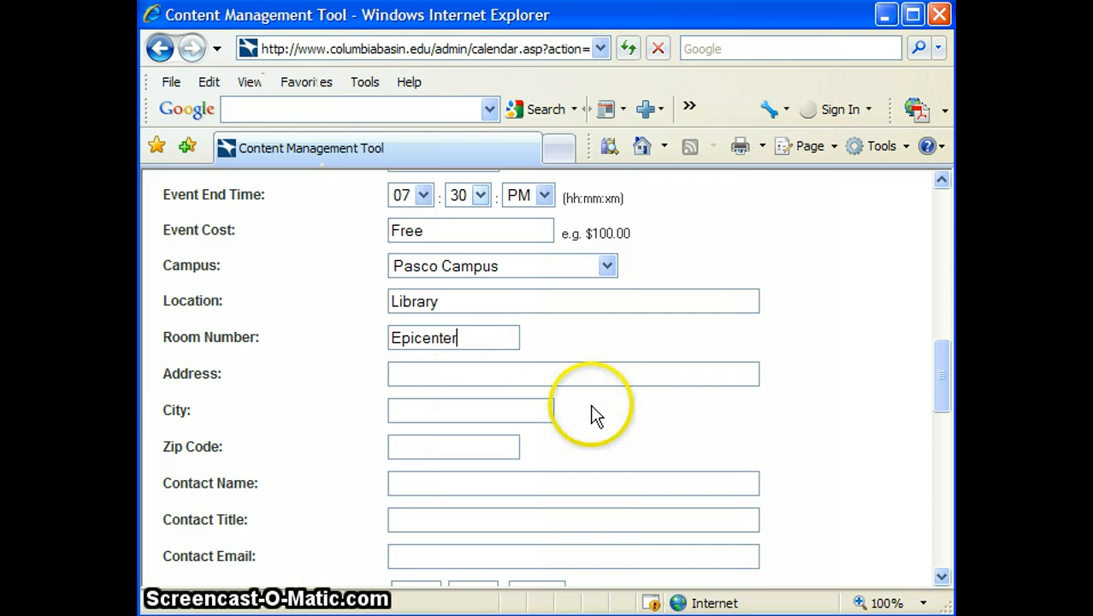
{"action": "left_click_drag", "start_coordinate": [941, 366], "coordinate": [910, 384]}
Fill in the contact's name, title 'Director of eLearning and Web Services', e-mail and phone start
{"action": "left_click", "coordinate": [644, 377]}
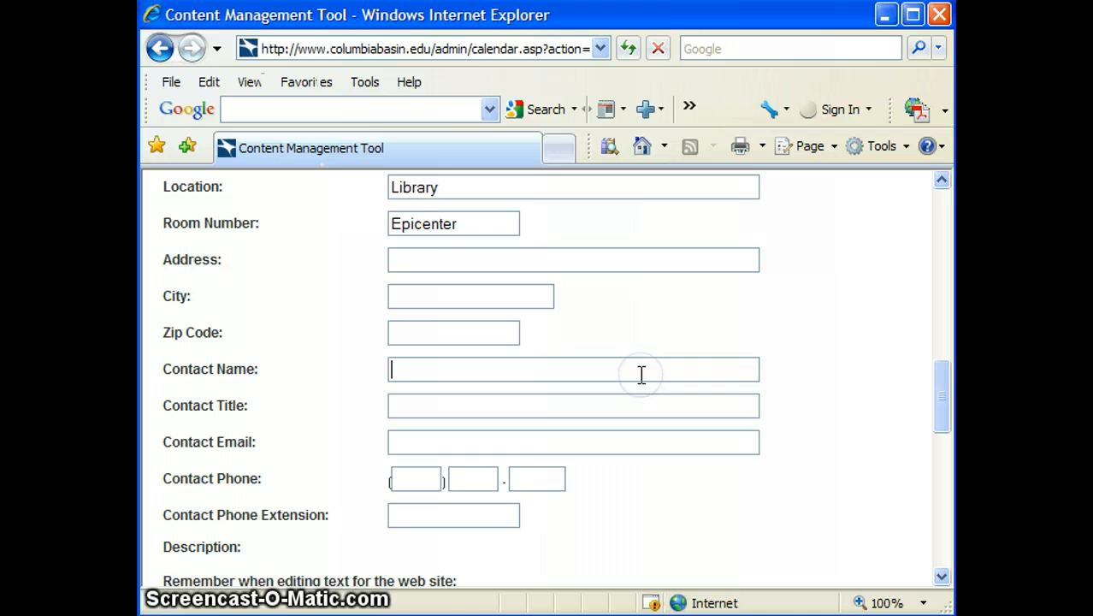
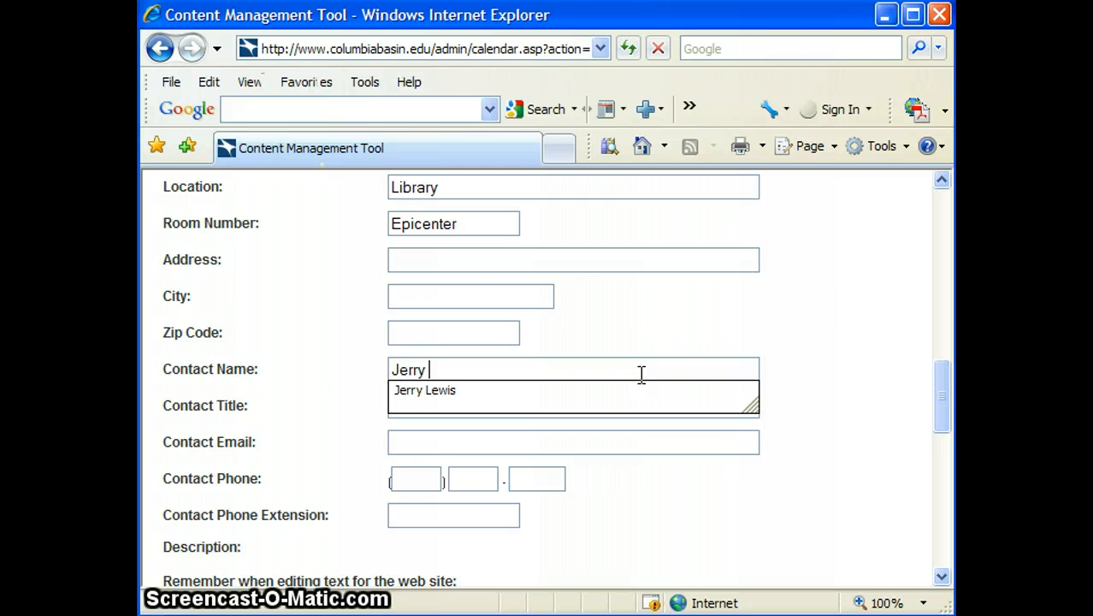
{"action": "key", "text": "Tab"}
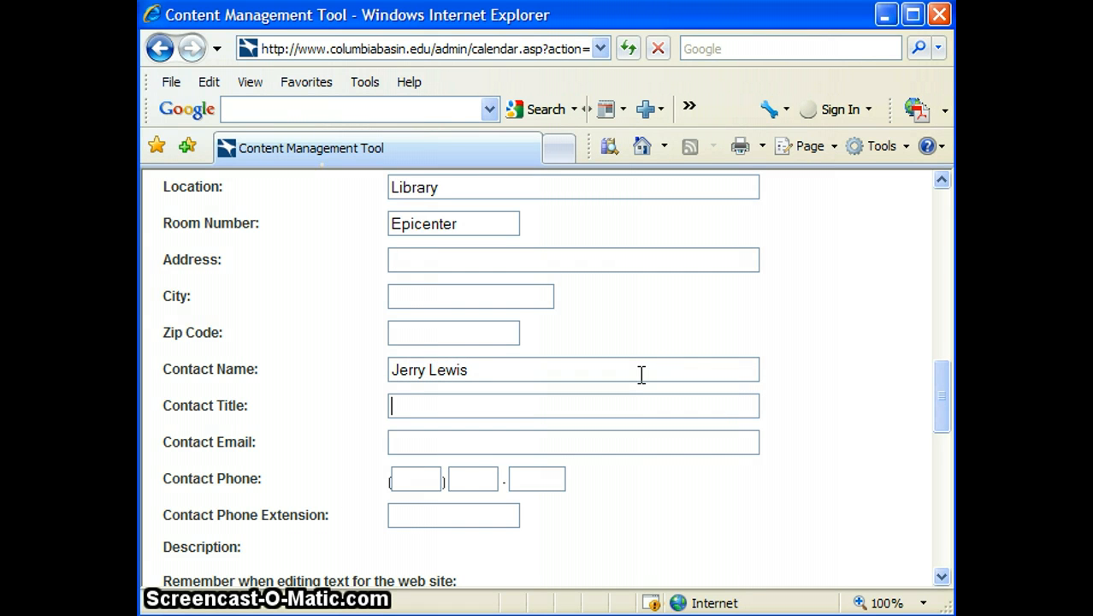
{"action": "type", "text": "D"}
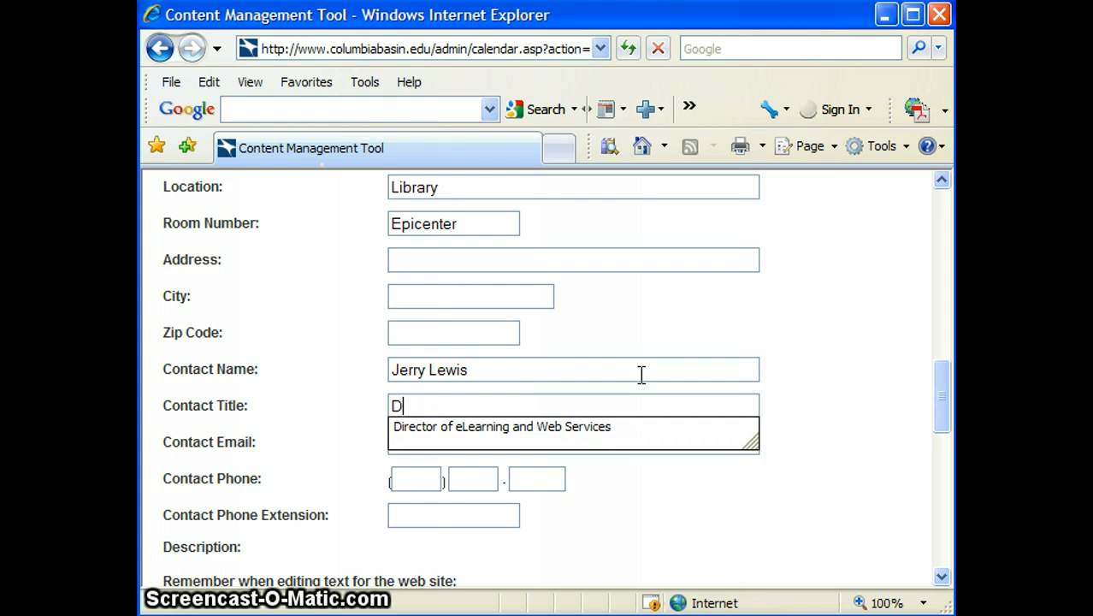
{"action": "key", "text": "Down"}
{"action": "key", "text": "Tab"}
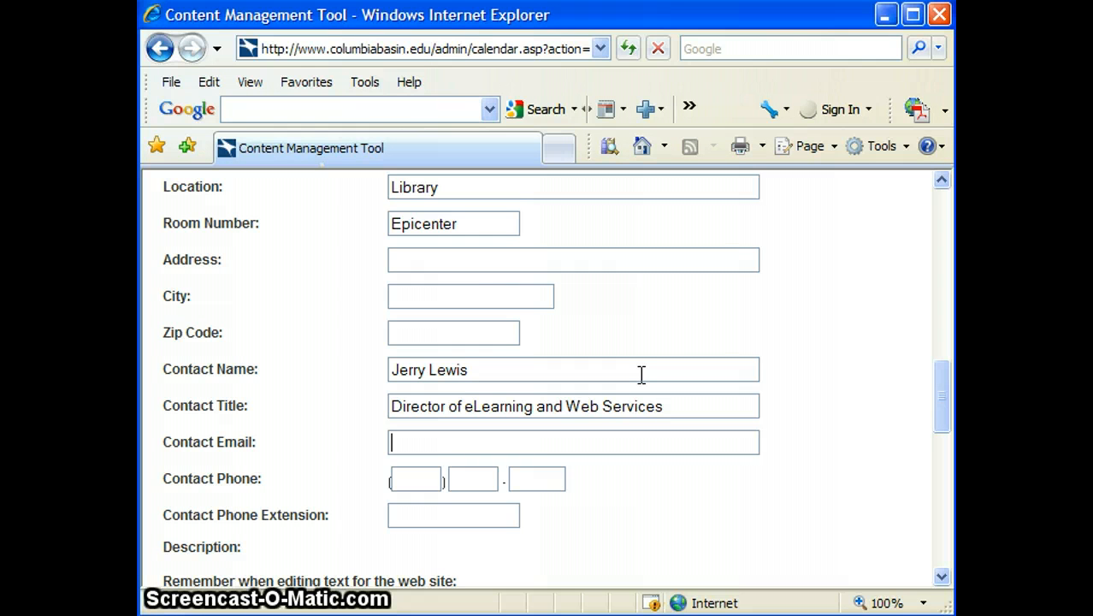
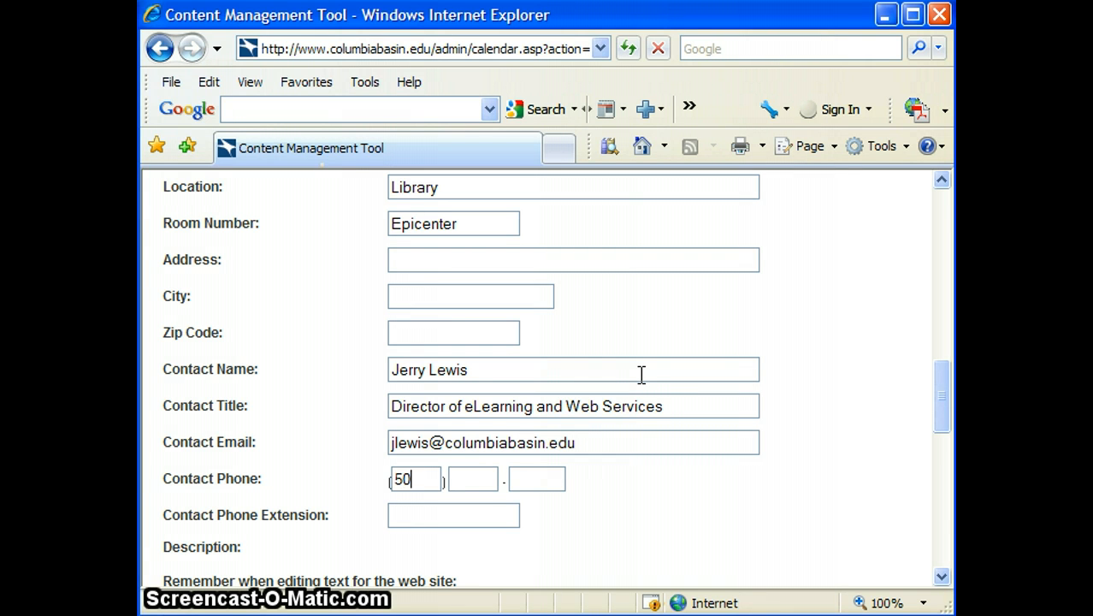
{"action": "type", "text": "5"}
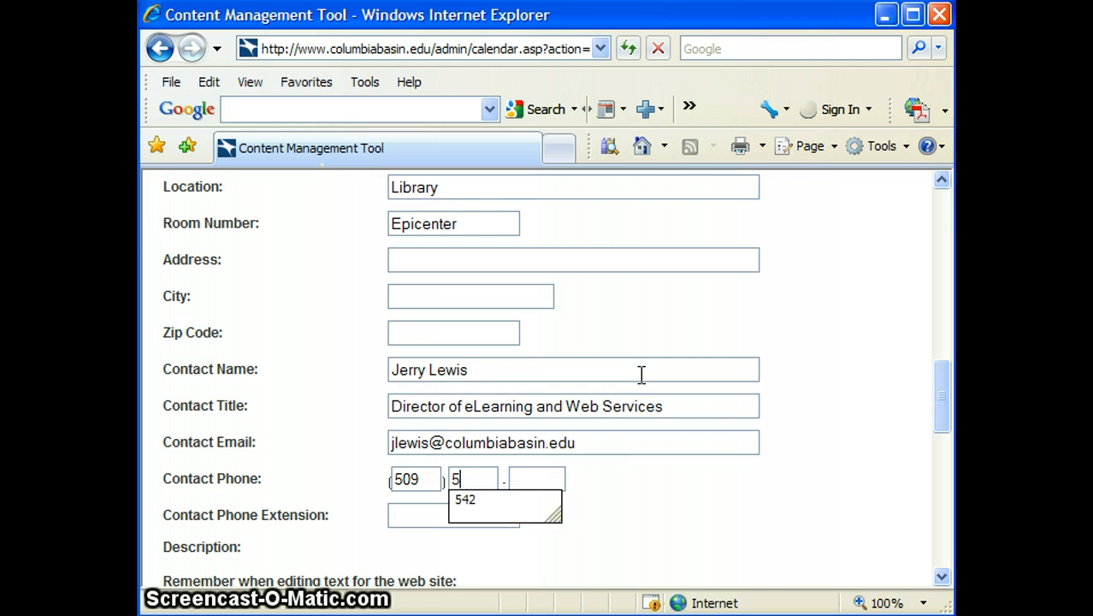
{"action": "type", "text": "4"}
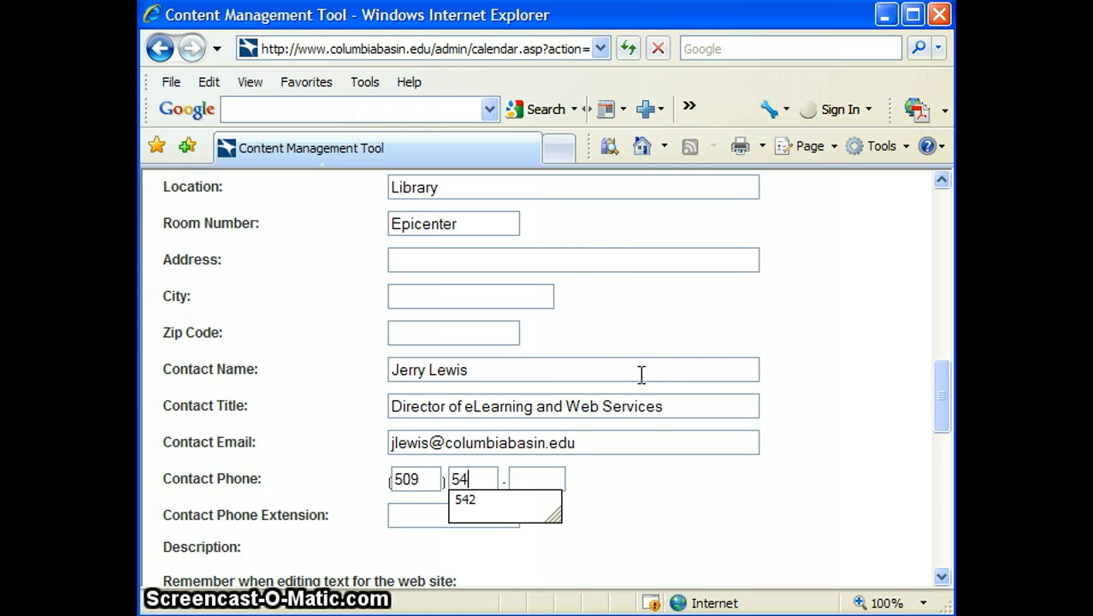
{"action": "type", "text": "2"}
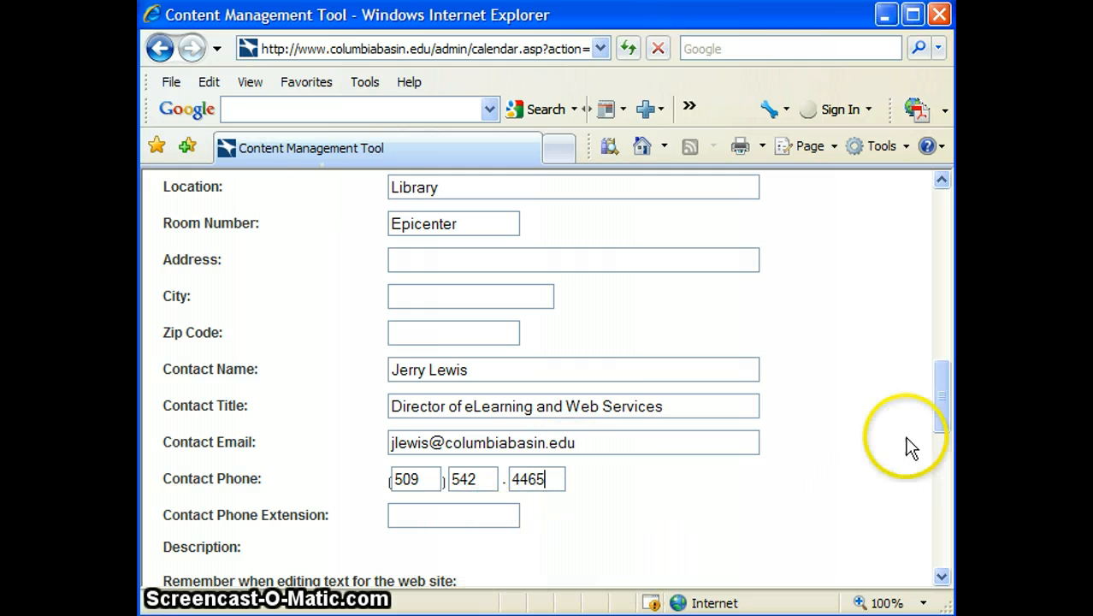
Write 'Basics on how to use the Angel classroom for students' in the description editor
{"action": "left_click_drag", "start_coordinate": [941, 389], "coordinate": [934, 462]}
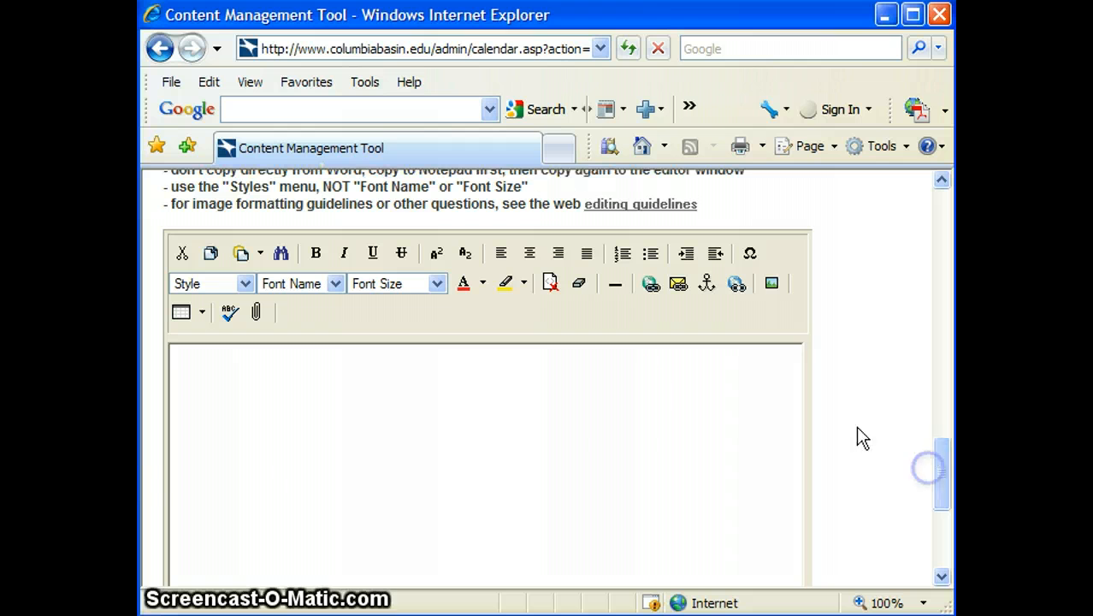
{"action": "left_click", "coordinate": [594, 389]}
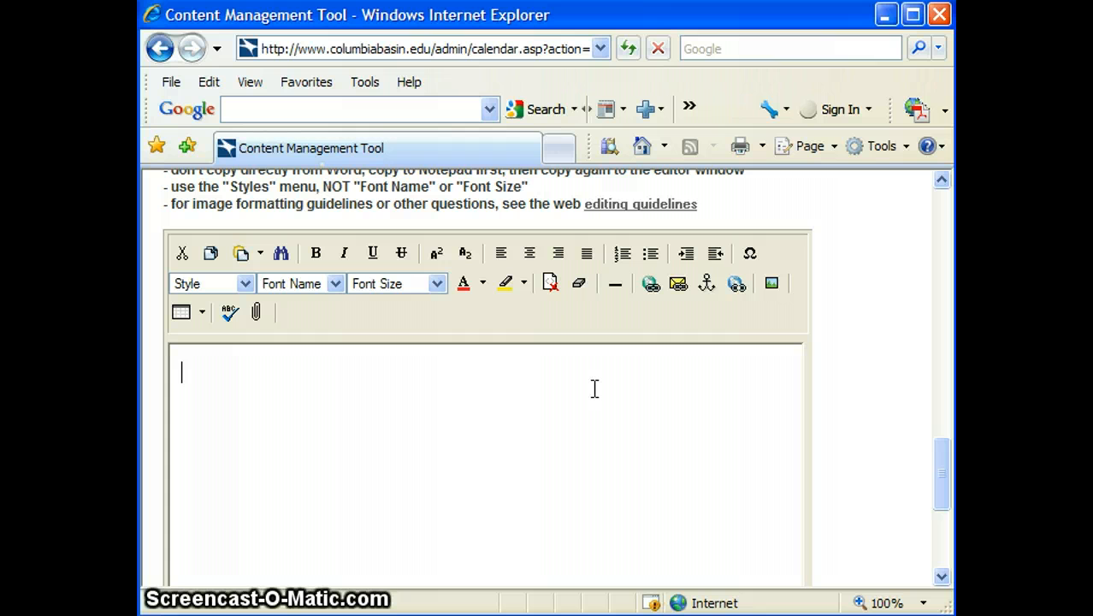
{"action": "type", "text": "Basics on ho"}
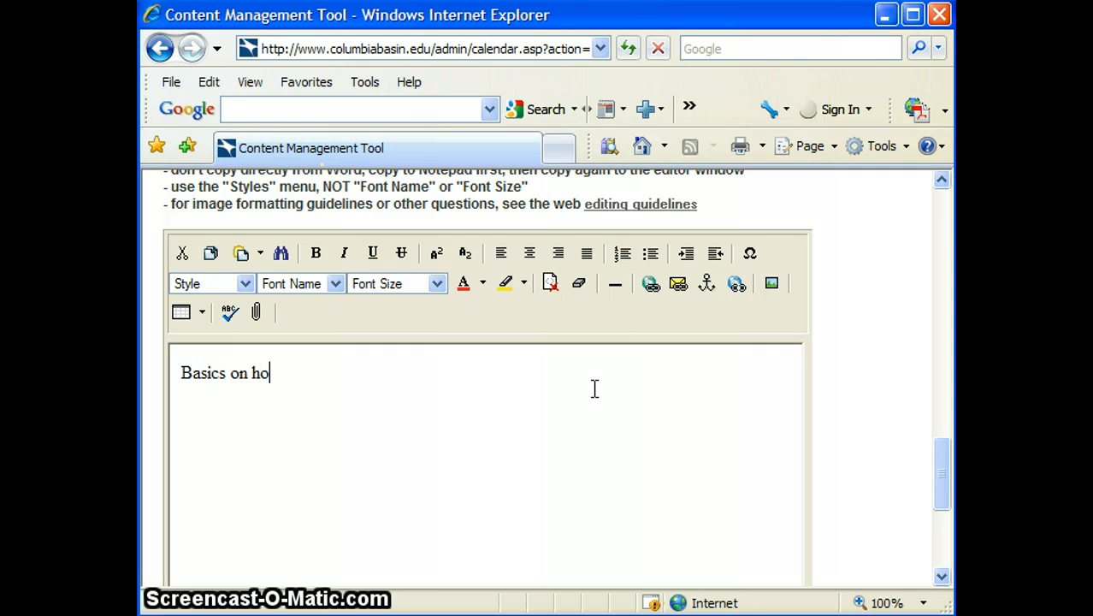
{"action": "type", "text": "w to use A"}
{"action": "key", "text": "BackSpace"}
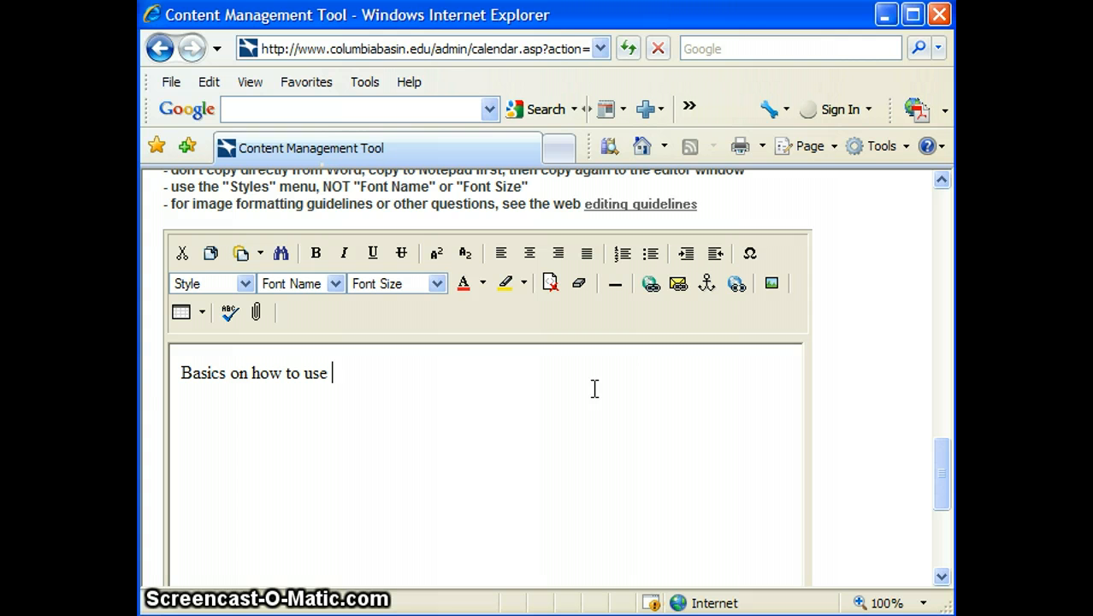
{"action": "type", "text": "the "}
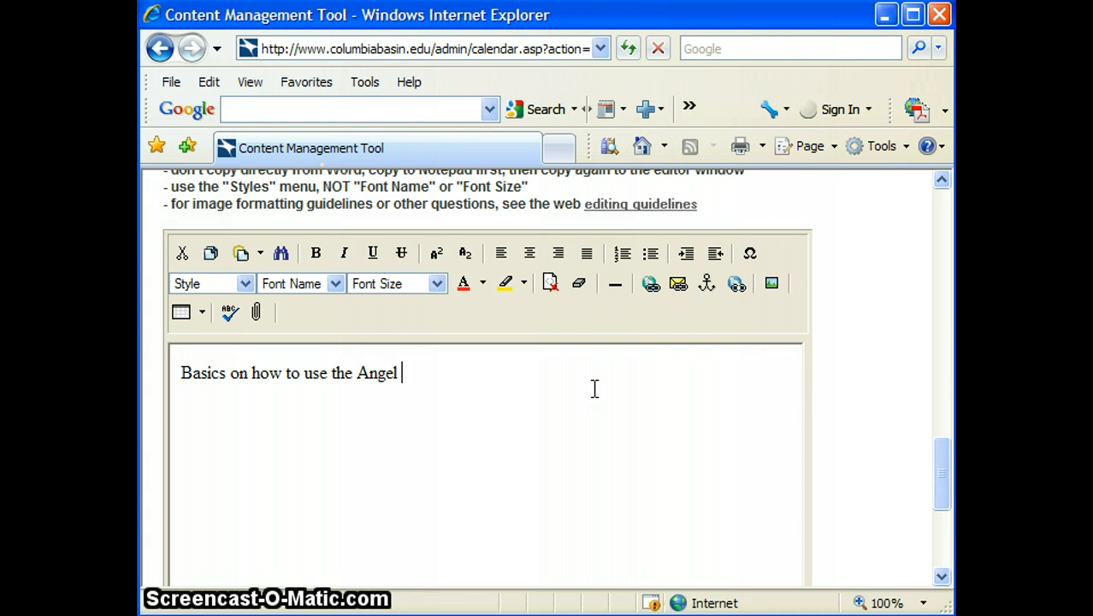
{"action": "type", "text": "Angel "}
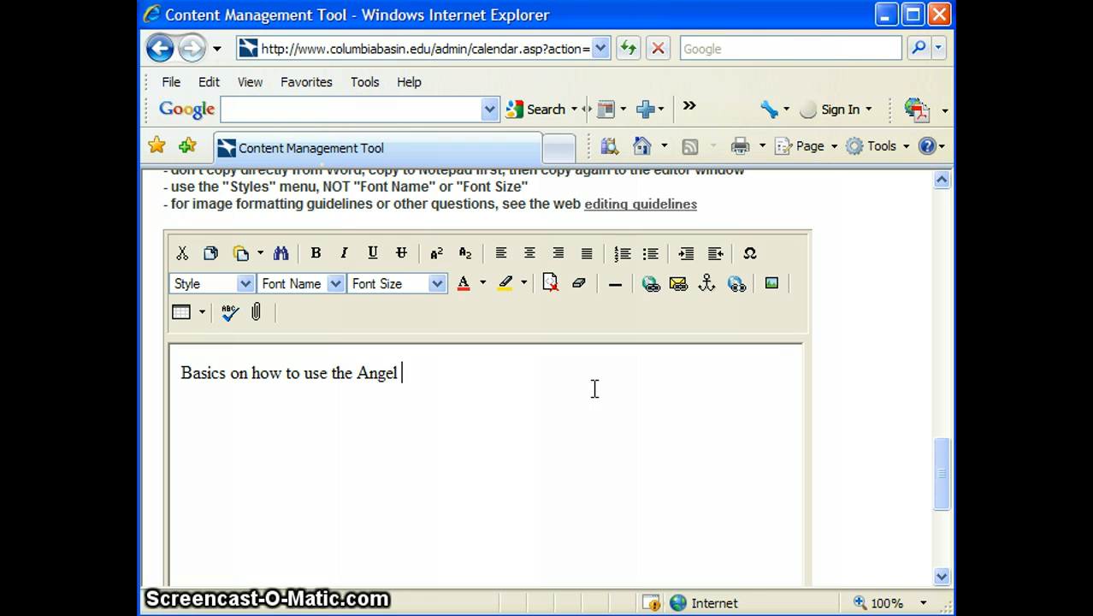
{"action": "type", "text": "learning mana"}
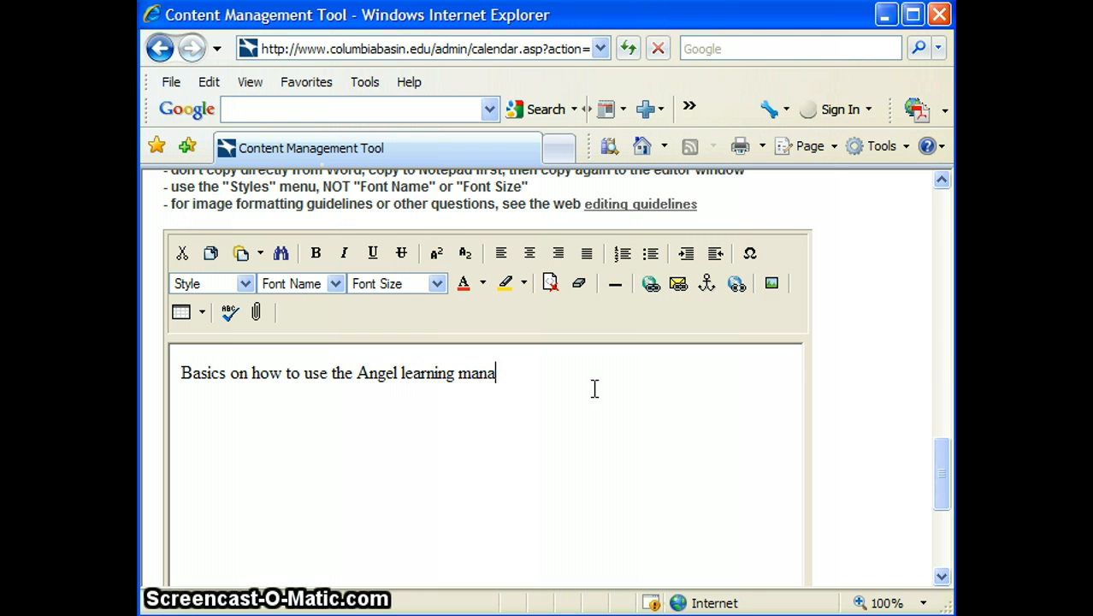
{"action": "key", "text": "BackSpace"}
{"action": "key", "text": "BackSpace"}
{"action": "key", "text": "BackSpace"}
{"action": "key", "text": "BackSpace"}
{"action": "key", "text": "BackSpace"}
{"action": "key", "text": "BackSpace"}
{"action": "key", "text": "BackSpace"}
{"action": "key", "text": "BackSpace"}
{"action": "key", "text": "BackSpace"}
{"action": "key", "text": "BackSpace"}
{"action": "key", "text": "BackSpace"}
{"action": "key", "text": "BackSpace"}
{"action": "key", "text": "BackSpace"}
{"action": "key", "text": "BackSpace"}
{"action": "key", "text": "BackSpace"}
{"action": "key", "text": "BackSpace"}
{"action": "key", "text": "BackSpace"}
{"action": "key", "text": "BackSpace"}
{"action": "key", "text": "BackSpace"}
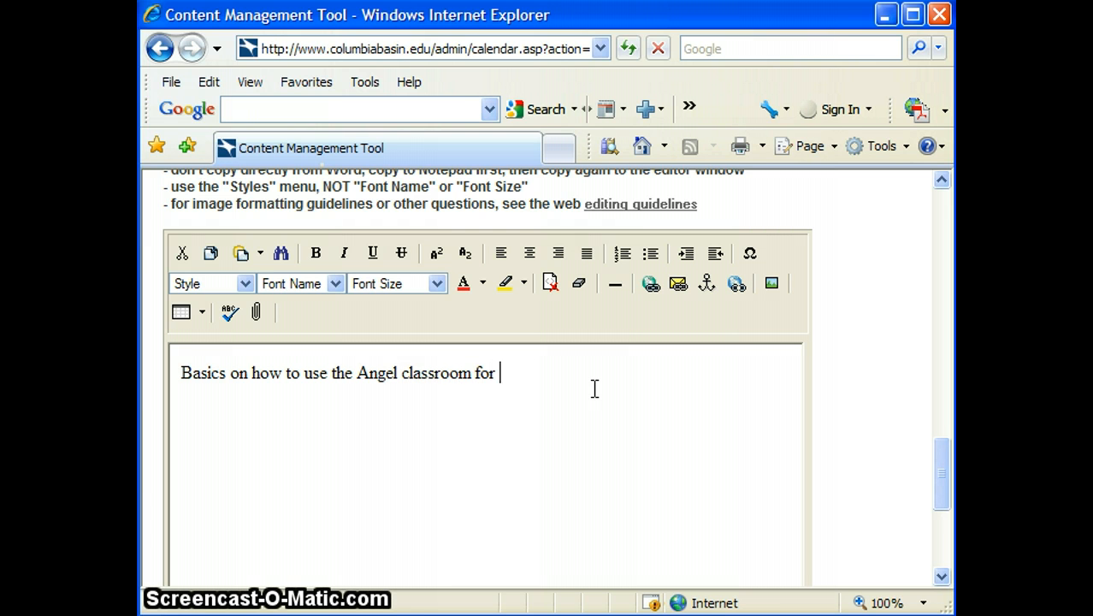
{"action": "type", "text": "classroom for students"}
{"action": "key", "text": "Return"}
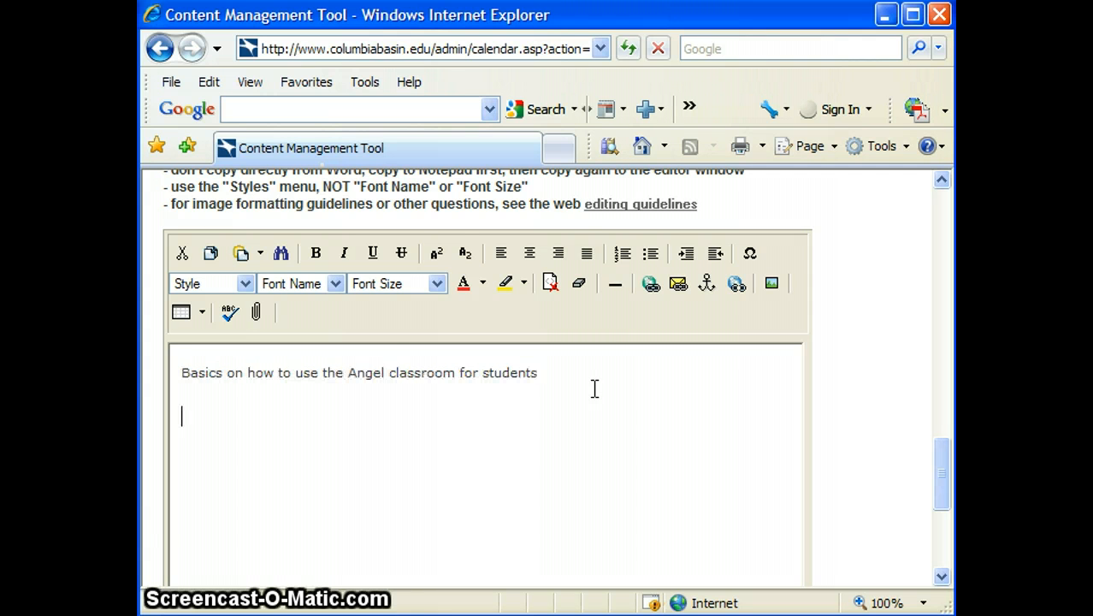
Uncheck Display in Main Calendar and save the event
{"action": "left_click_drag", "start_coordinate": [938, 449], "coordinate": [949, 547]}
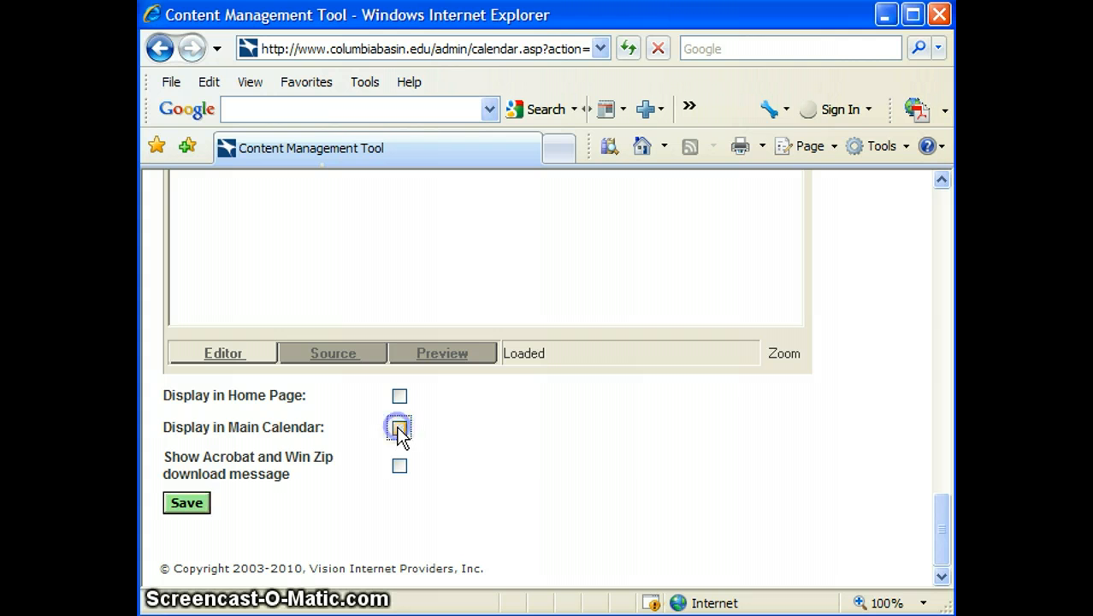
{"action": "left_click", "coordinate": [399, 430]}
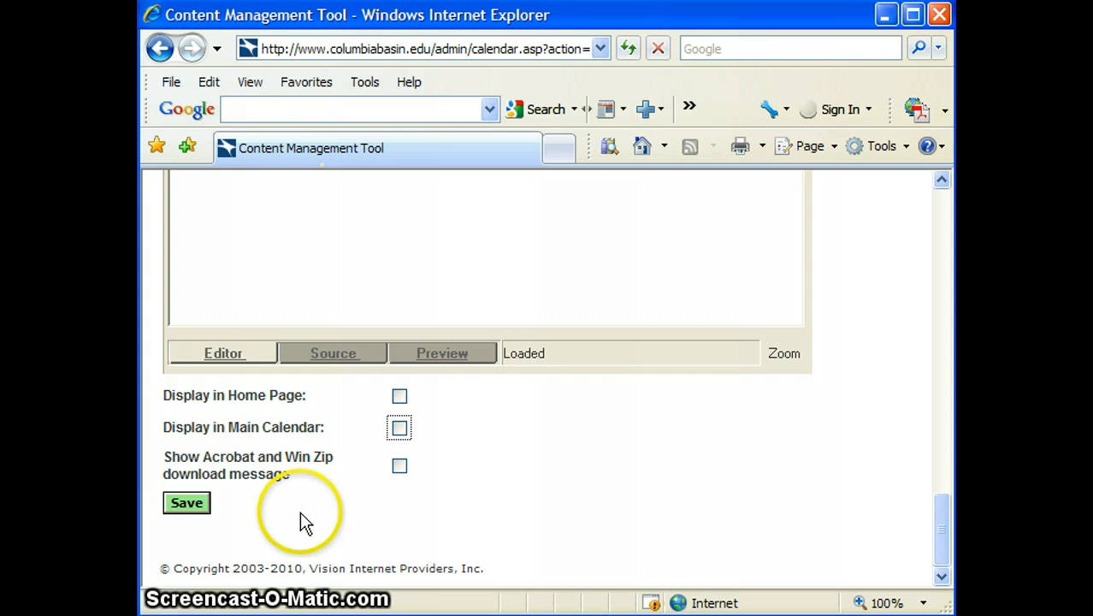
{"action": "left_click", "coordinate": [201, 502]}
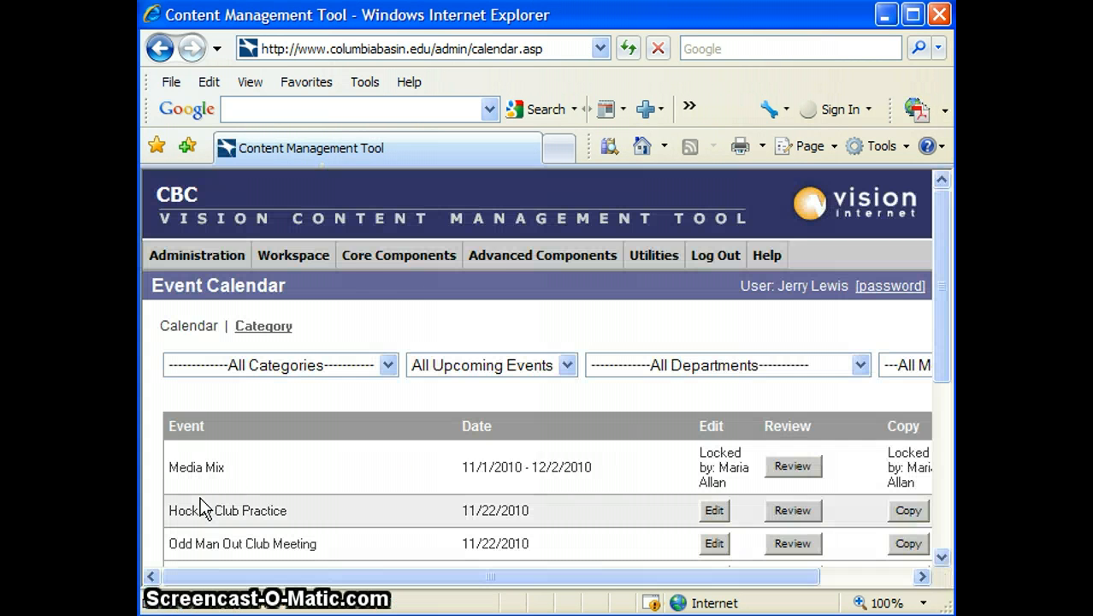
Review the public preview of Angel Orienatations, then bring the management window back
{"action": "left_click_drag", "start_coordinate": [481, 19], "coordinate": [1092, 137]}
{"action": "left_click_drag", "start_coordinate": [1092, 50], "coordinate": [1090, 32]}
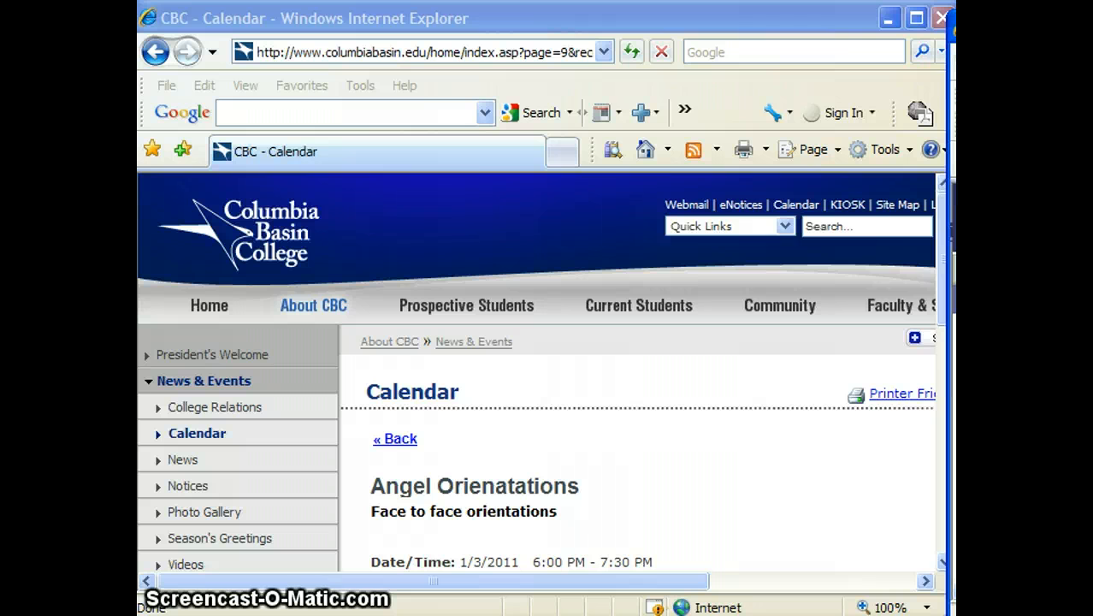
{"action": "left_click_drag", "start_coordinate": [942, 230], "coordinate": [938, 308]}
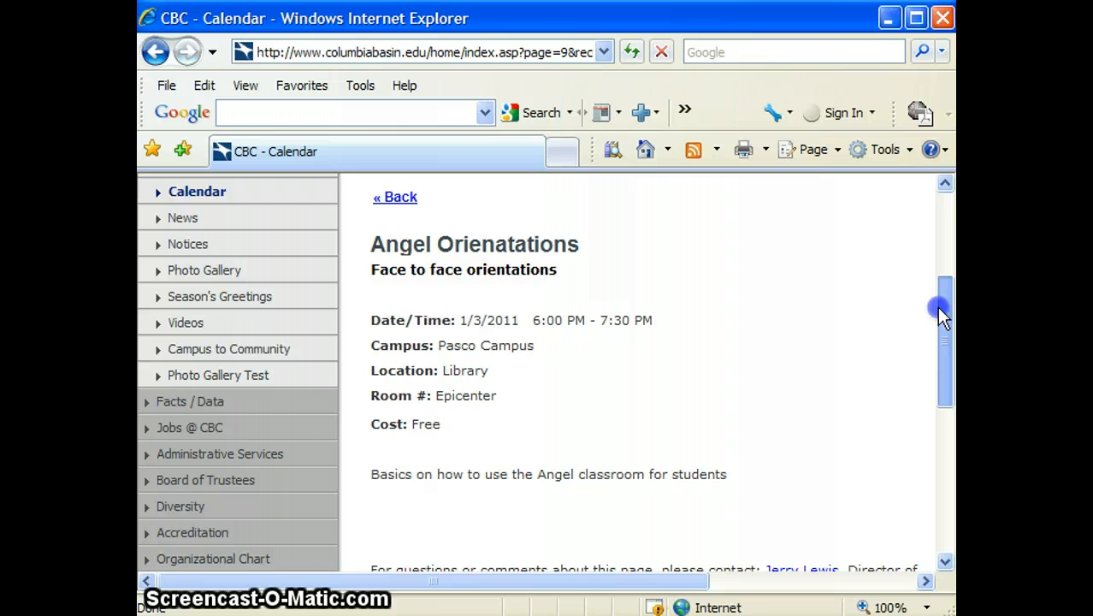
{"action": "left_click_drag", "start_coordinate": [938, 308], "coordinate": [934, 399]}
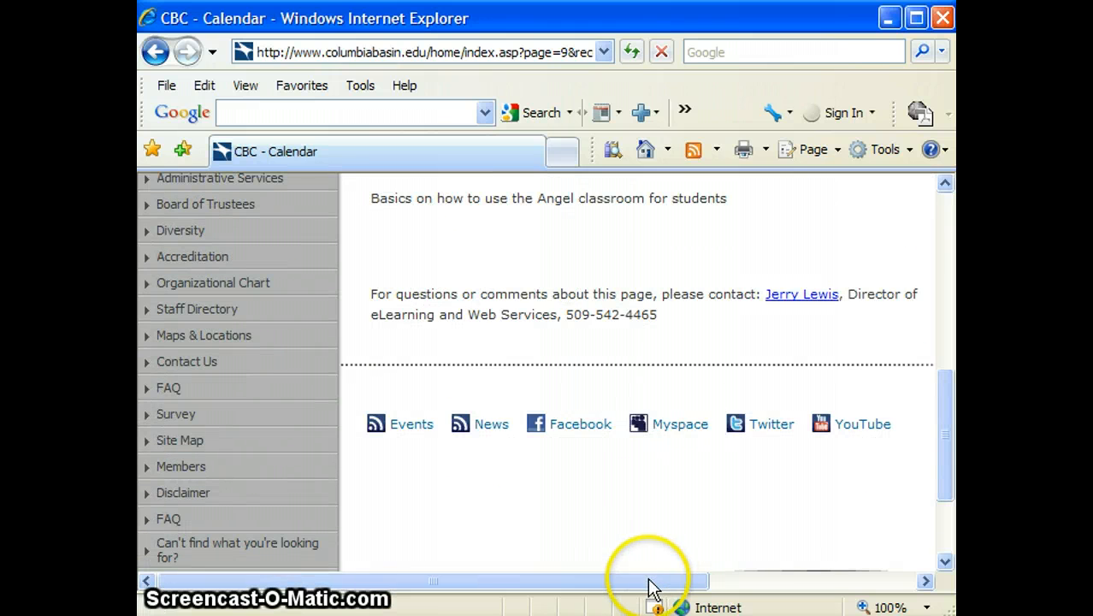
{"action": "left_click_drag", "start_coordinate": [649, 582], "coordinate": [856, 565]}
{"action": "left_click_drag", "start_coordinate": [944, 481], "coordinate": [940, 329]}
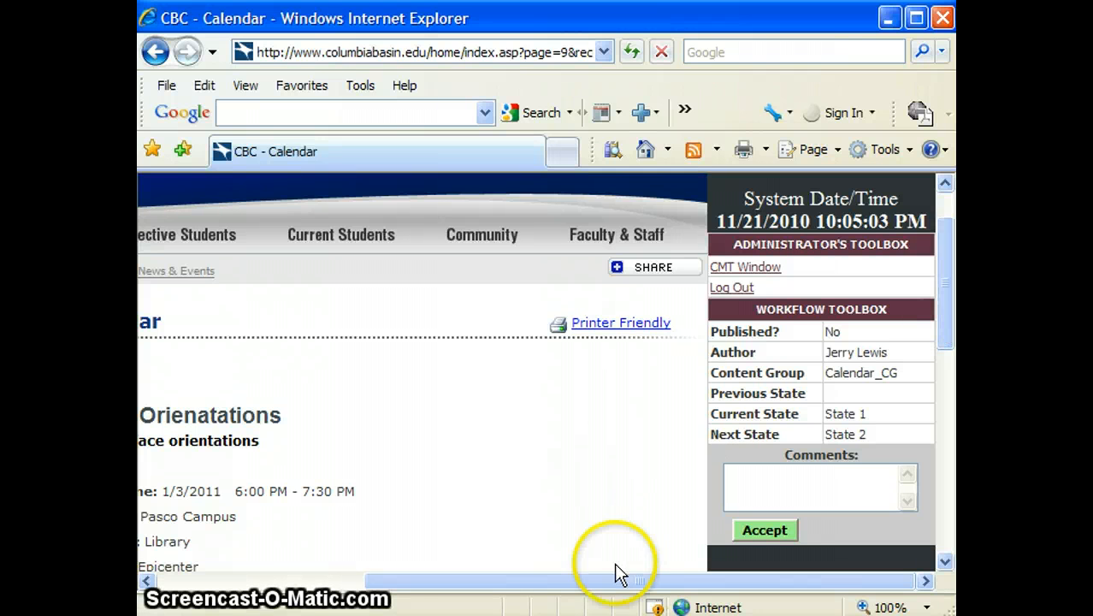
{"action": "left_click_drag", "start_coordinate": [576, 580], "coordinate": [346, 569]}
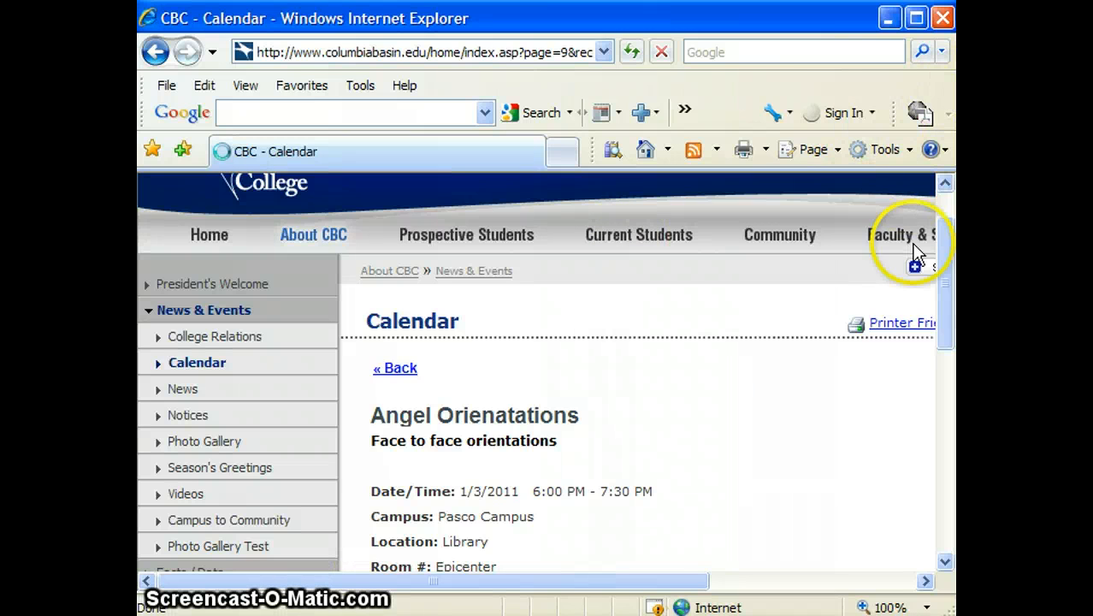
{"action": "left_click_drag", "start_coordinate": [956, 58], "coordinate": [321, 16]}
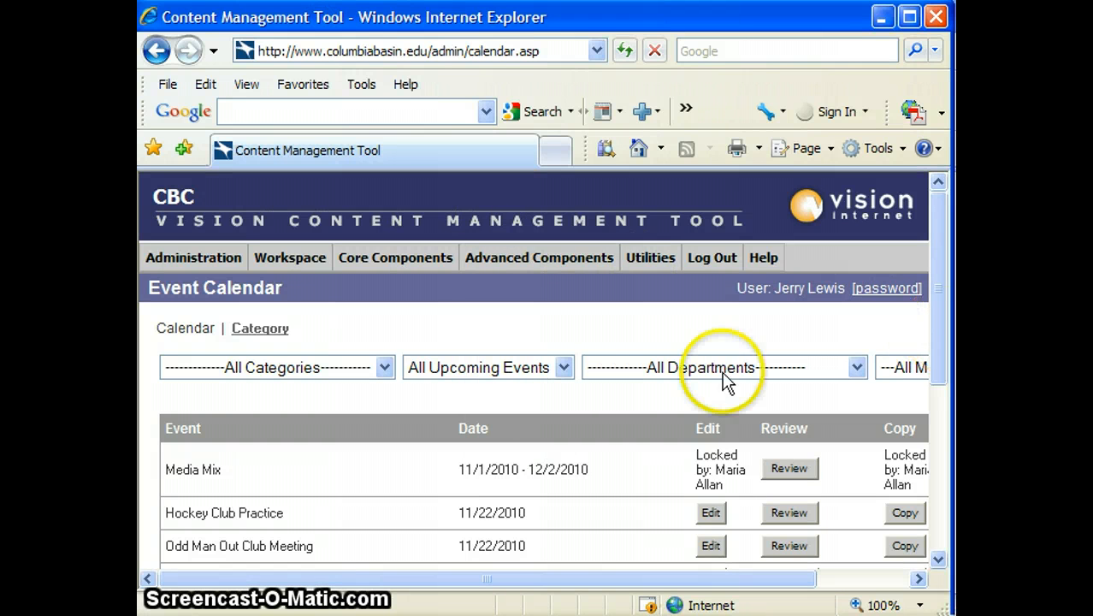
Filter events to eLearning and reopen Angel Orienatations for editing, down to its description
{"action": "left_click", "coordinate": [385, 367]}
{"action": "left_click", "coordinate": [316, 515]}
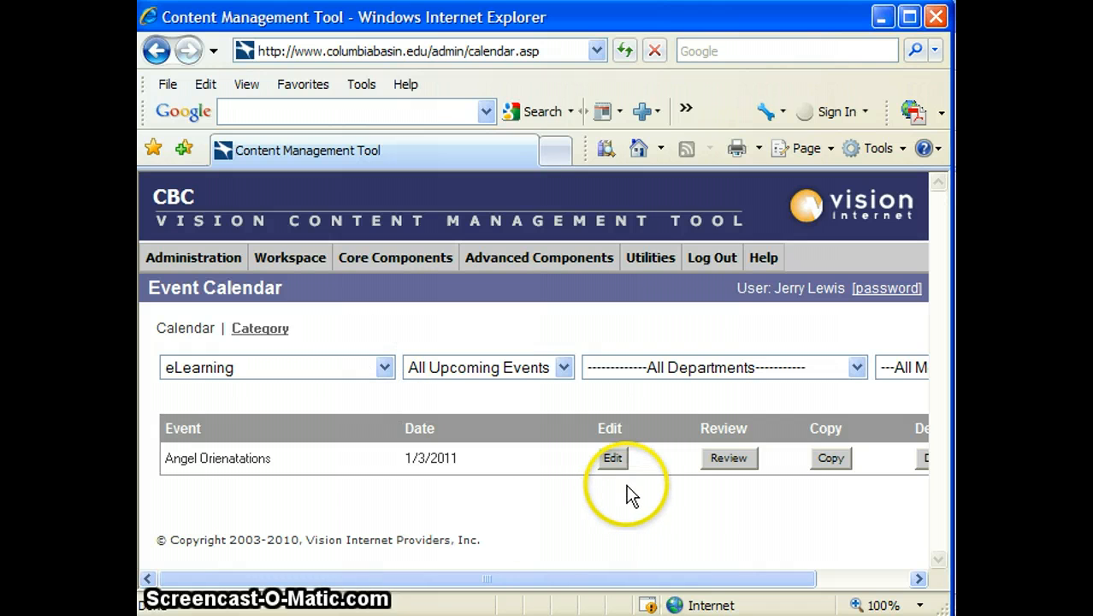
{"action": "left_click", "coordinate": [612, 457]}
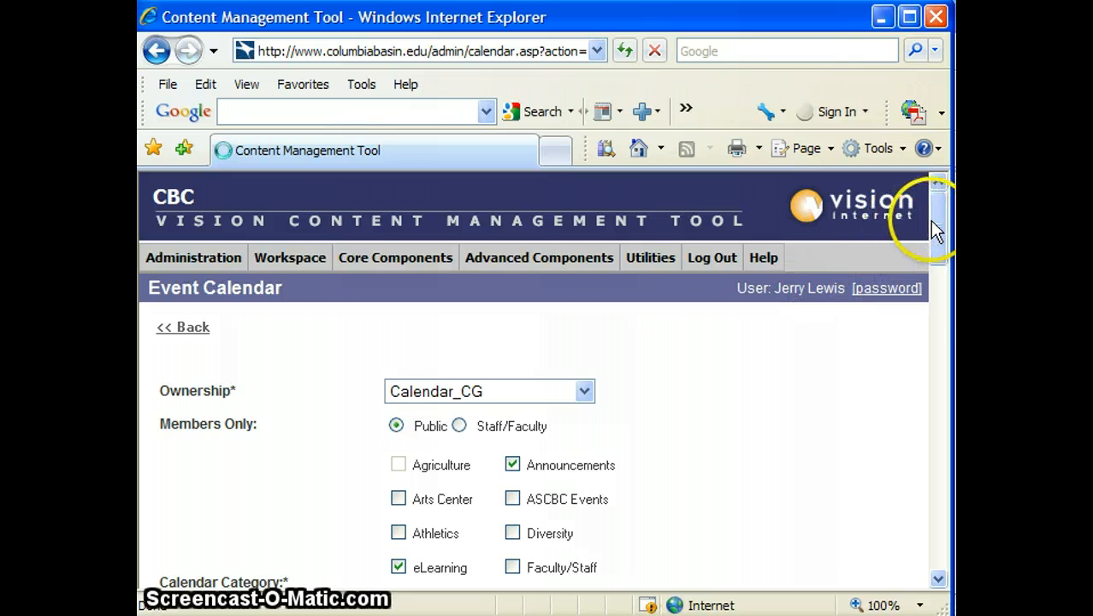
{"action": "left_click_drag", "start_coordinate": [934, 226], "coordinate": [884, 450]}
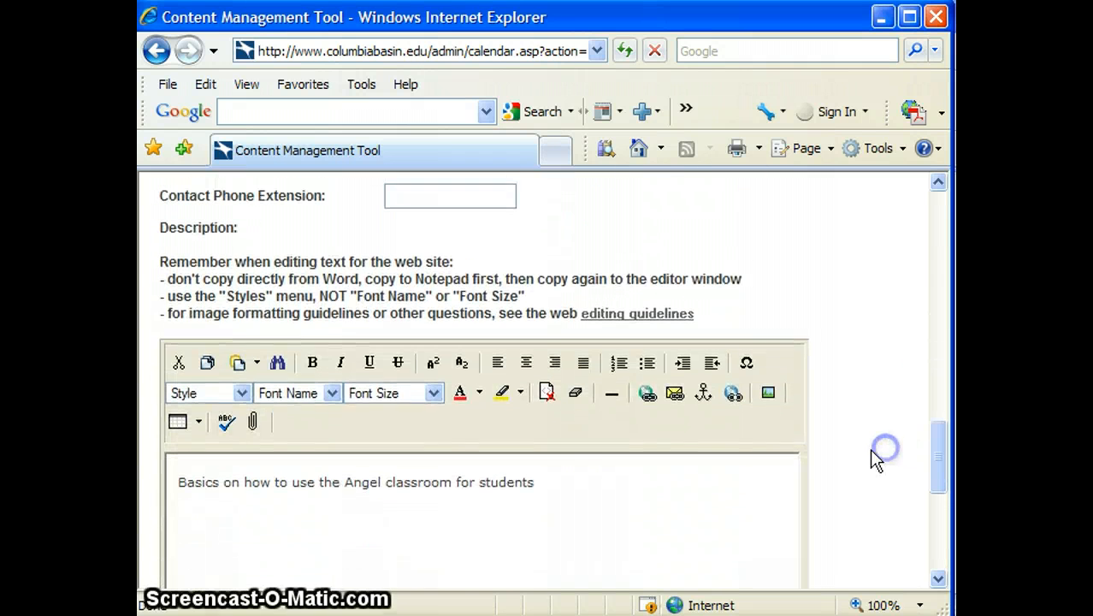
Append to the description that it suits students new to Angel and to check for separate instructor orientations
{"action": "left_click", "coordinate": [625, 483]}
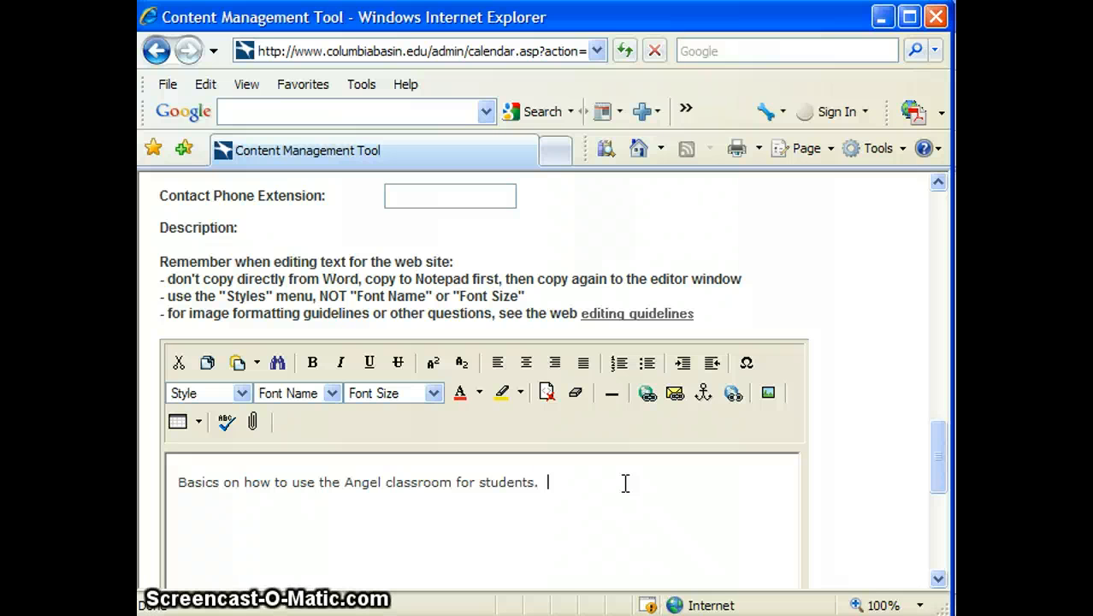
{"action": "type", "text": "User"}
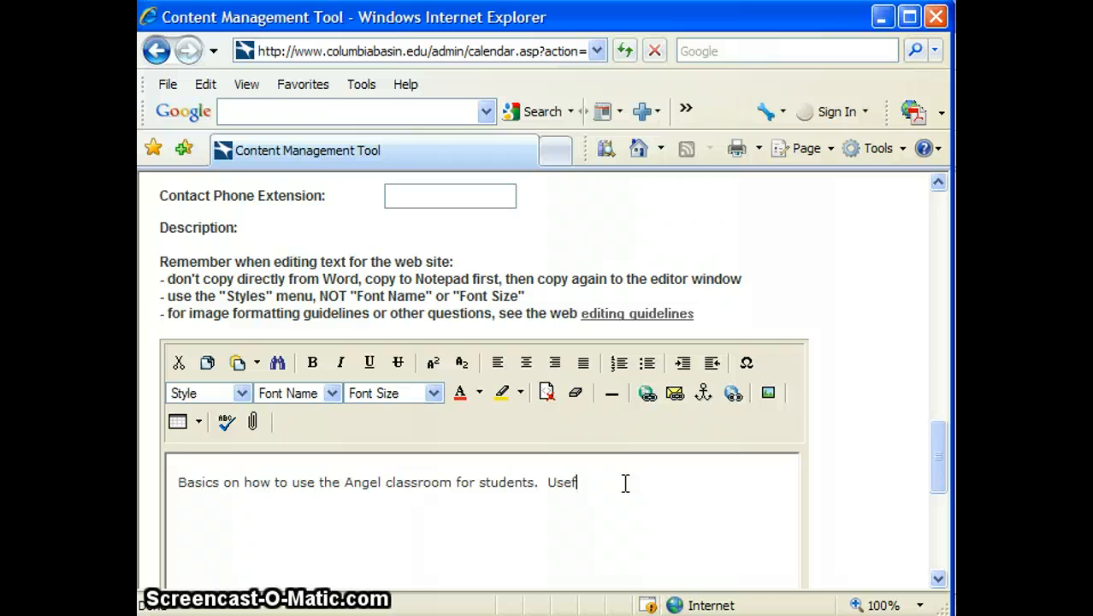
{"action": "type", "text": "ul for students who have not used"}
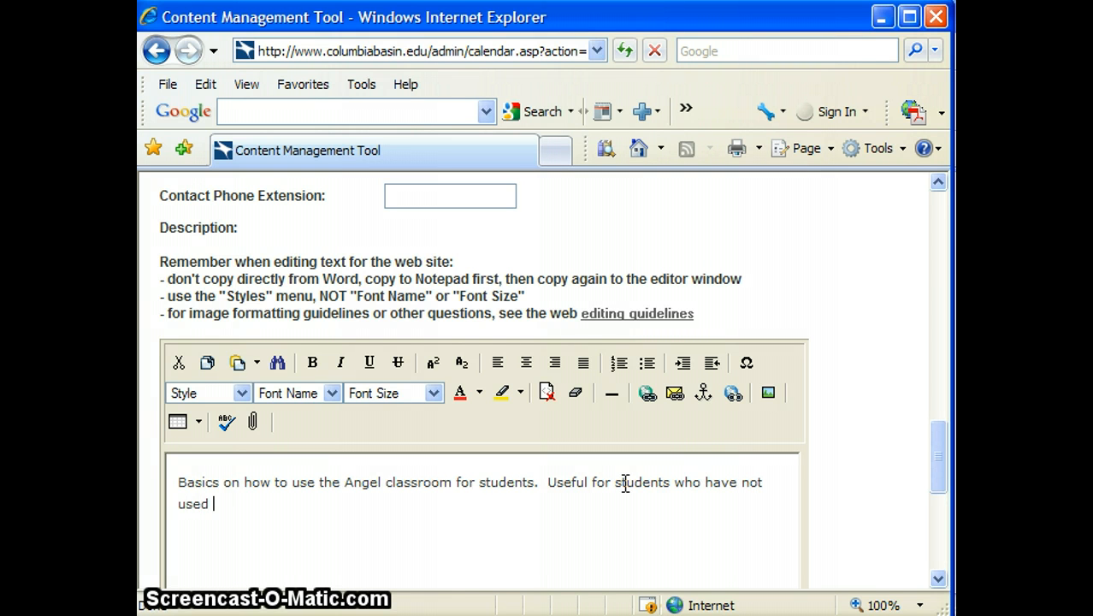
{"action": "type", "text": " Angel before"}
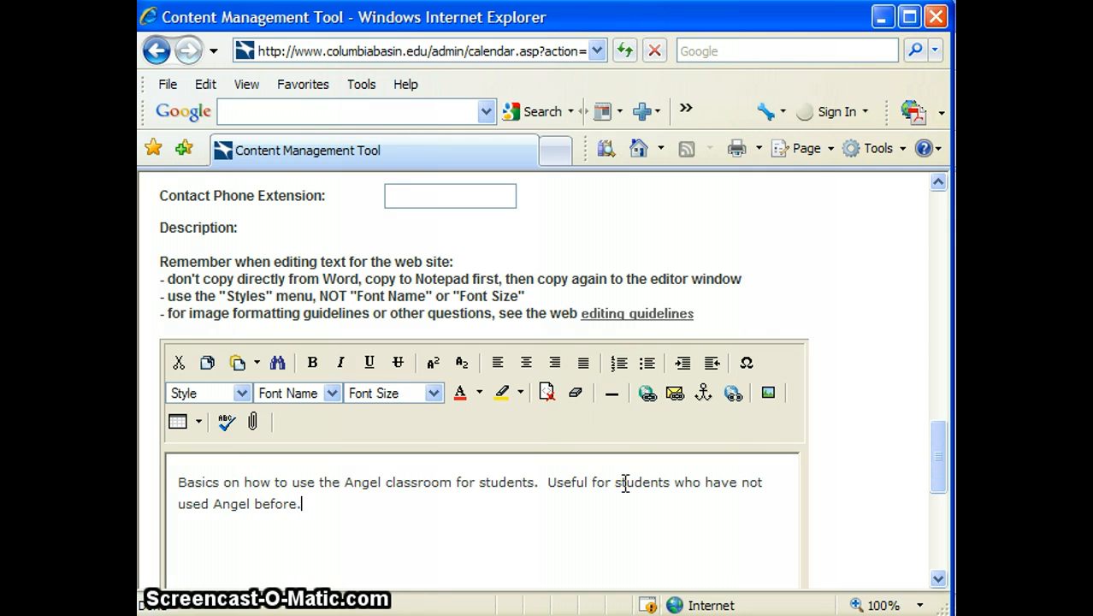
{"action": "type", "text": ".  Check the class"}
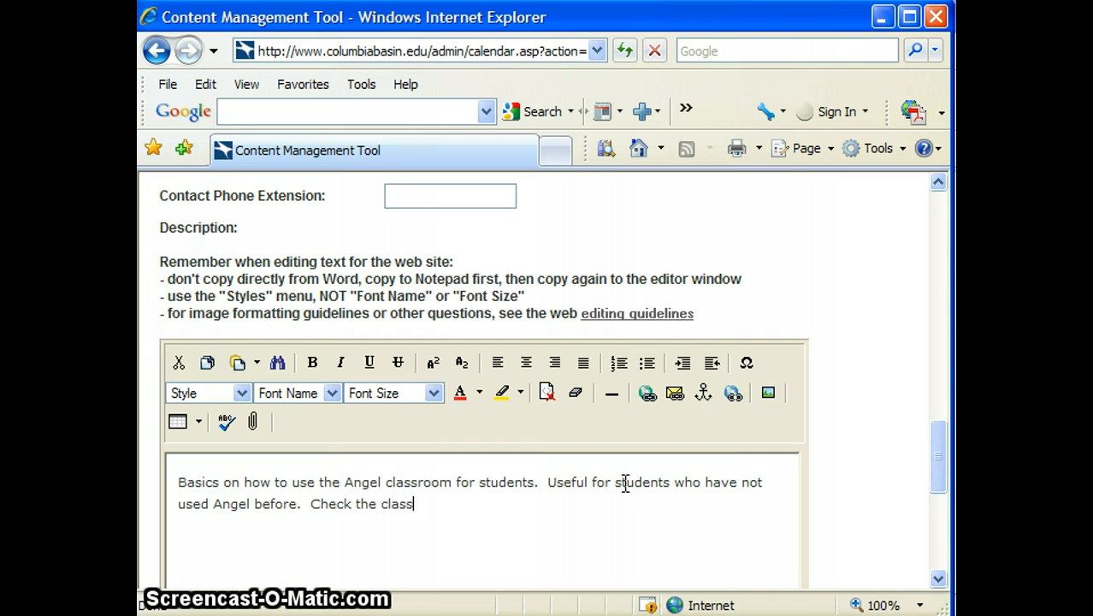
{"action": "type", "text": " schedule and make sure you"}
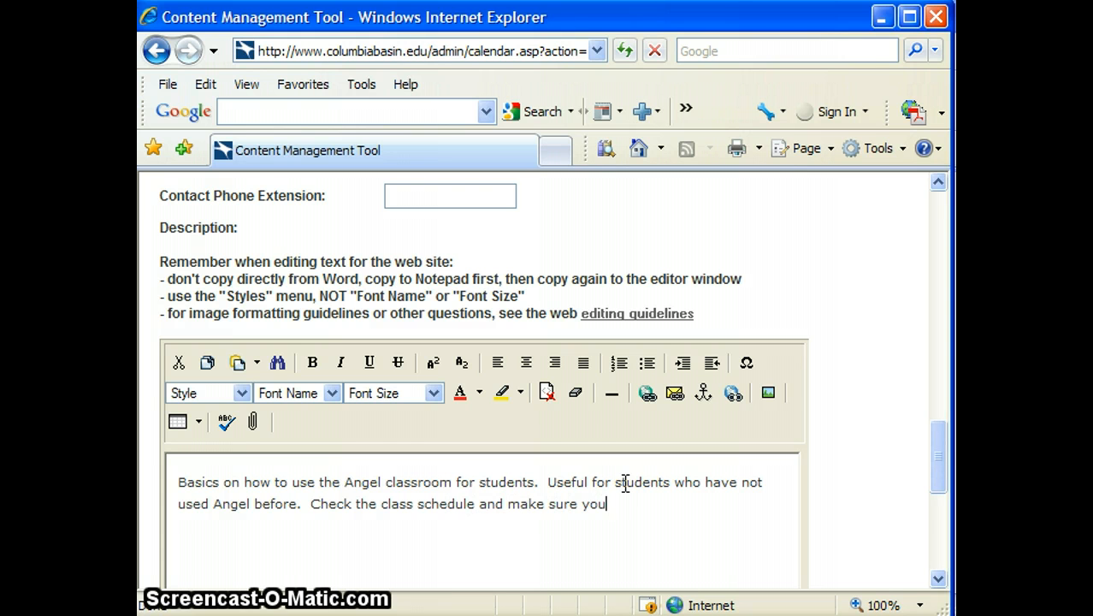
{"action": "key", "text": "BackSpace"}
{"action": "key", "text": "BackSpace"}
{"action": "key", "text": "BackSpace"}
{"action": "key", "text": "BackSpace"}
{"action": "key", "text": "BackSpace"}
{"action": "key", "text": "BackSpace"}
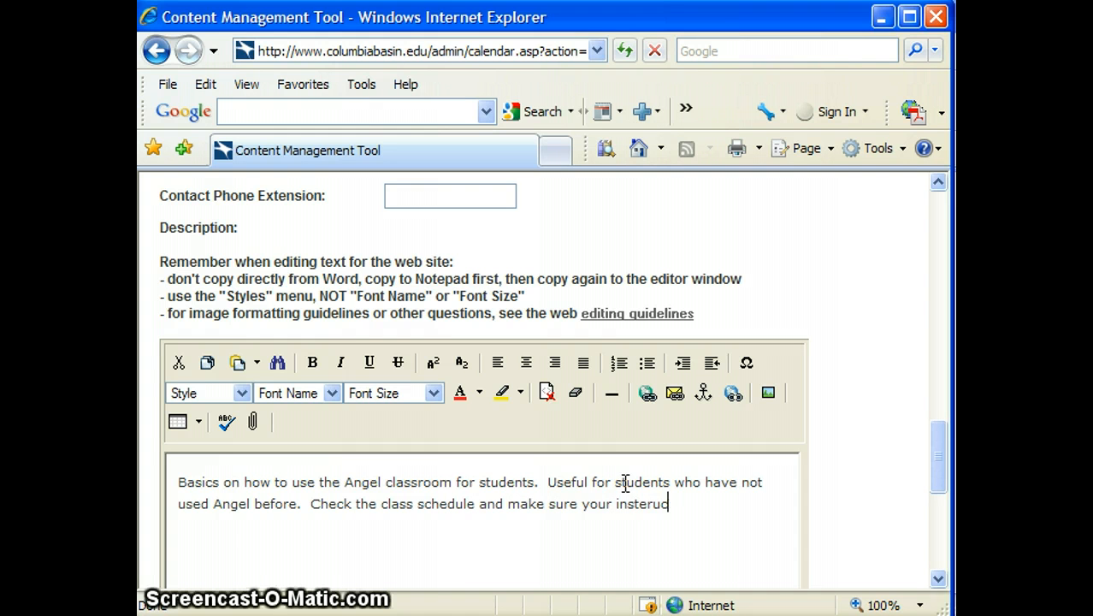
{"action": "type", "text": "ru"}
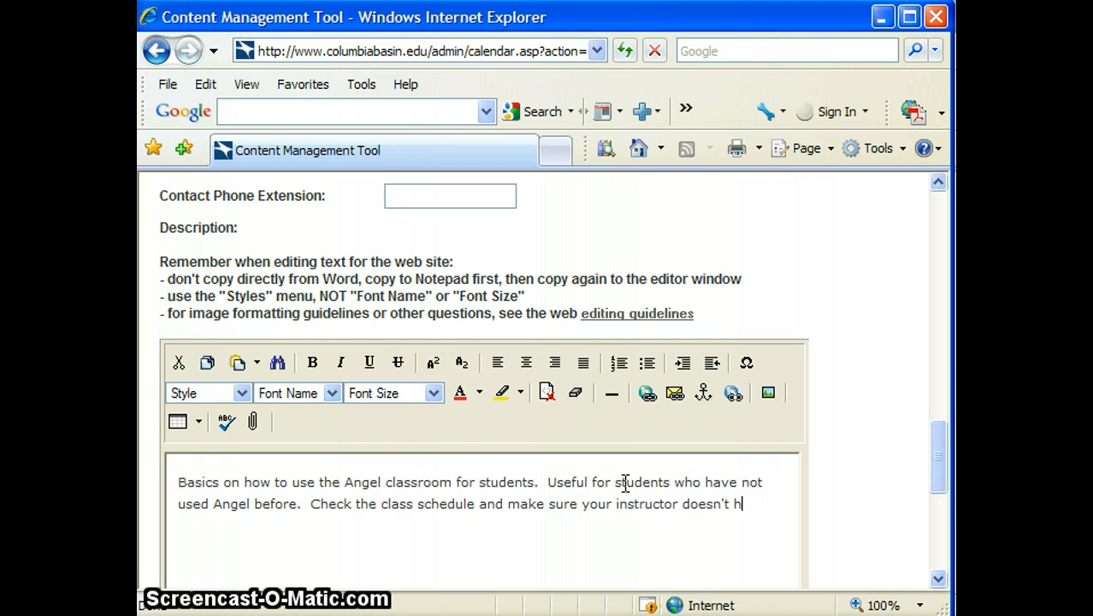
{"action": "type", "text": " separate orientation scheduled."}
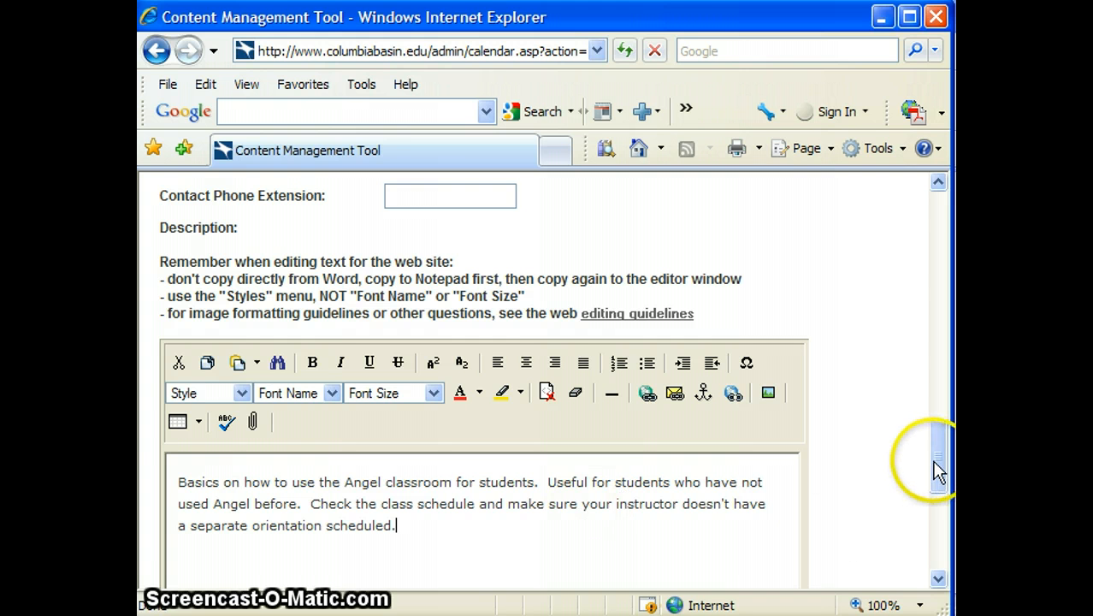
{"action": "left_click_drag", "start_coordinate": [938, 469], "coordinate": [927, 573]}
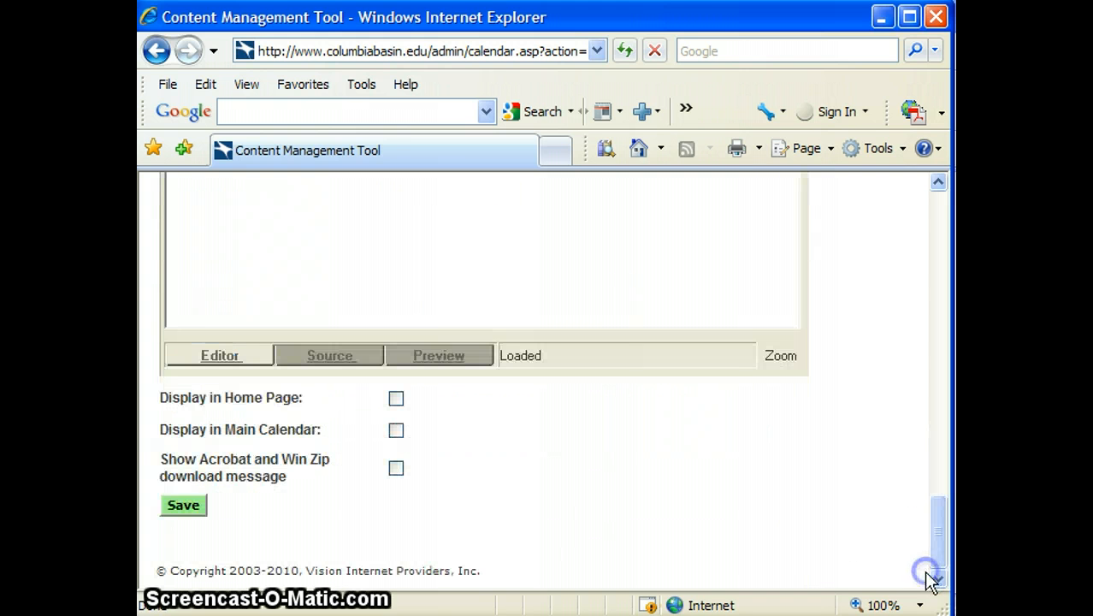
Save the edited event, preview it, and accept it out of State 1 in the Workflow Toolbox
{"action": "left_click", "coordinate": [188, 509]}
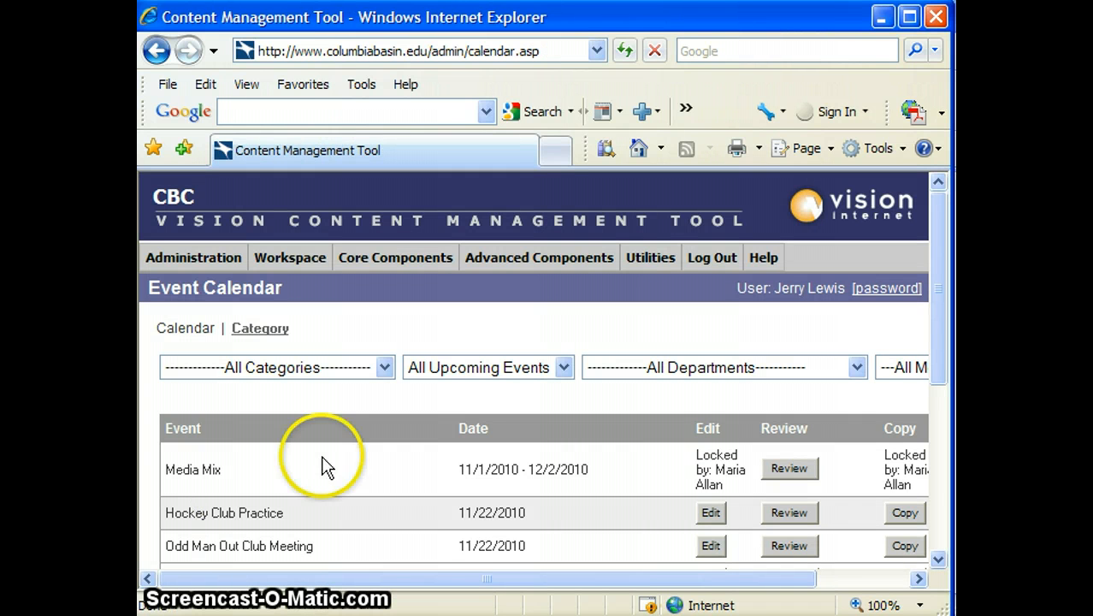
{"action": "left_click", "coordinate": [884, 17]}
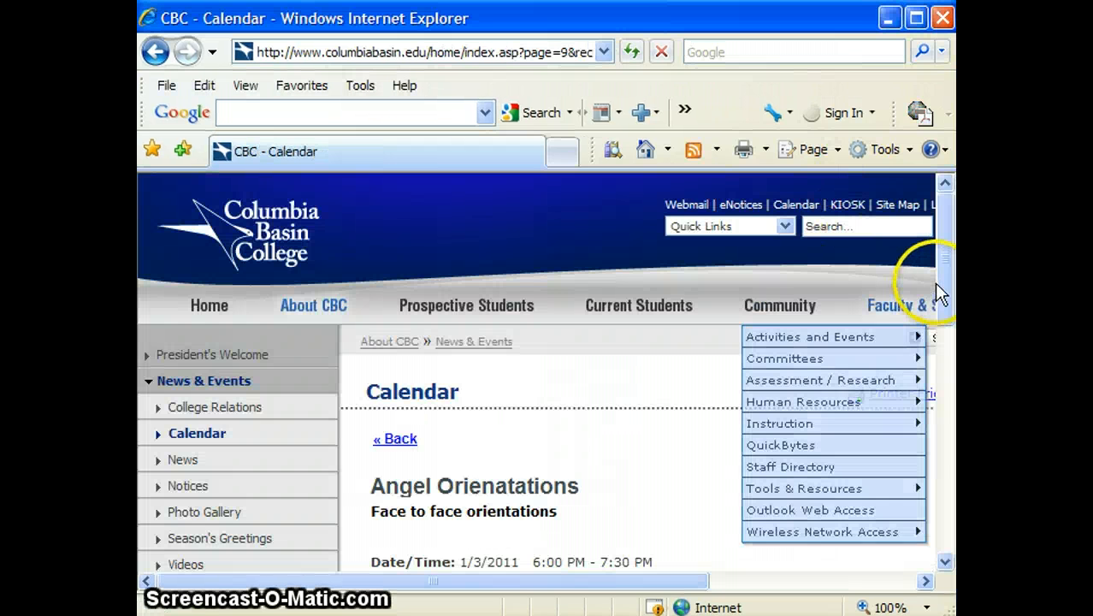
{"action": "left_click_drag", "start_coordinate": [941, 288], "coordinate": [947, 261]}
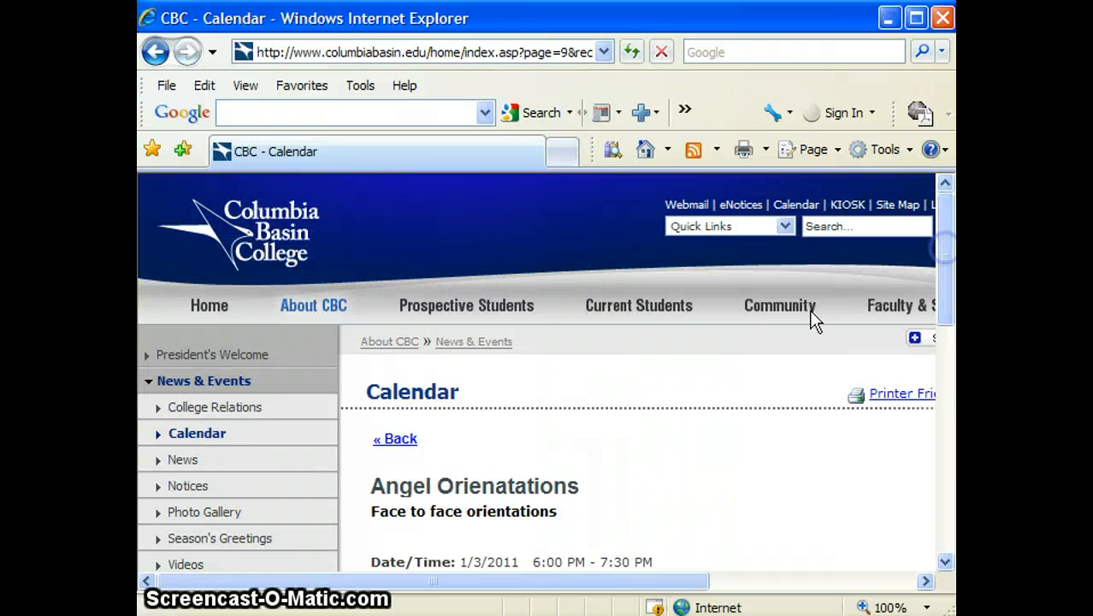
{"action": "left_click_drag", "start_coordinate": [585, 583], "coordinate": [847, 590]}
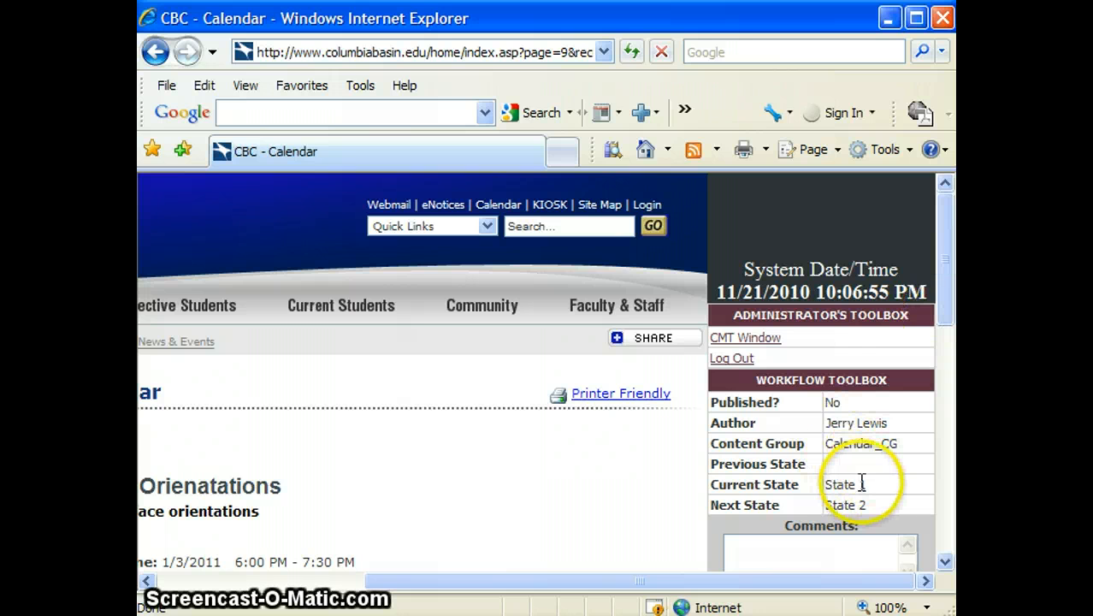
{"action": "left_click_drag", "start_coordinate": [945, 274], "coordinate": [947, 325]}
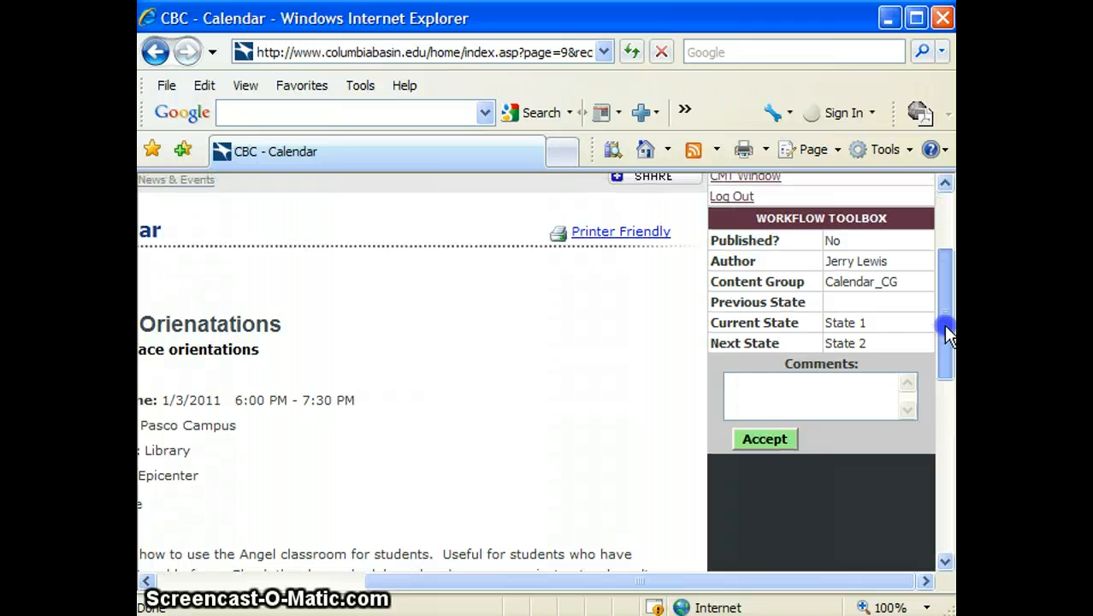
{"action": "left_click", "coordinate": [768, 437]}
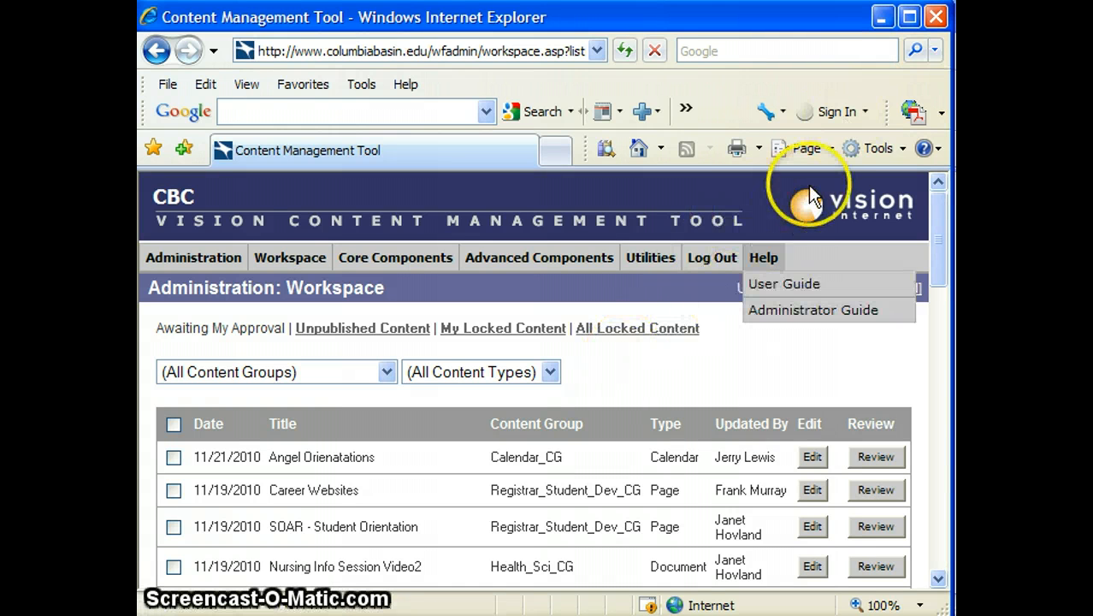
Review the Angel Orienatations entry from the Workspace and accept it out of State 2
{"action": "left_click", "coordinate": [874, 459]}
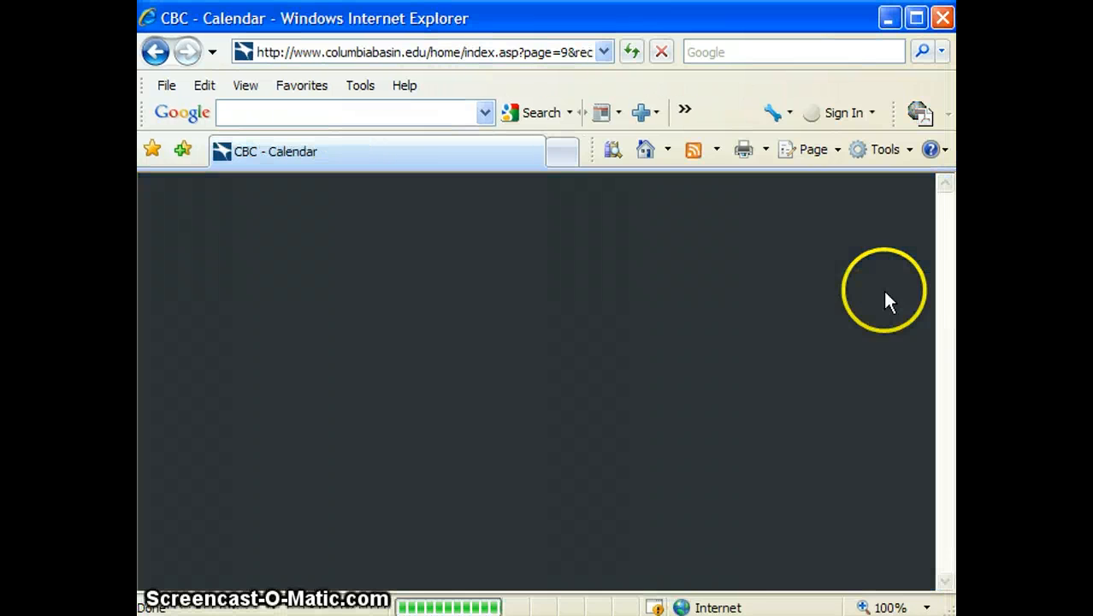
{"action": "mouse_move", "coordinate": [885, 299]}
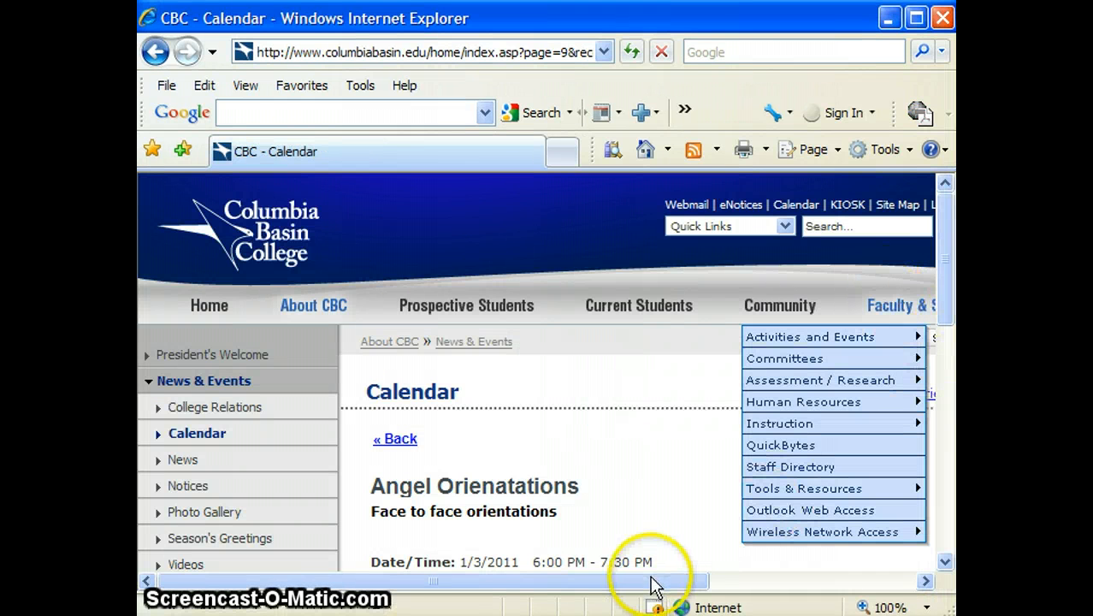
{"action": "left_click_drag", "start_coordinate": [652, 585], "coordinate": [834, 586]}
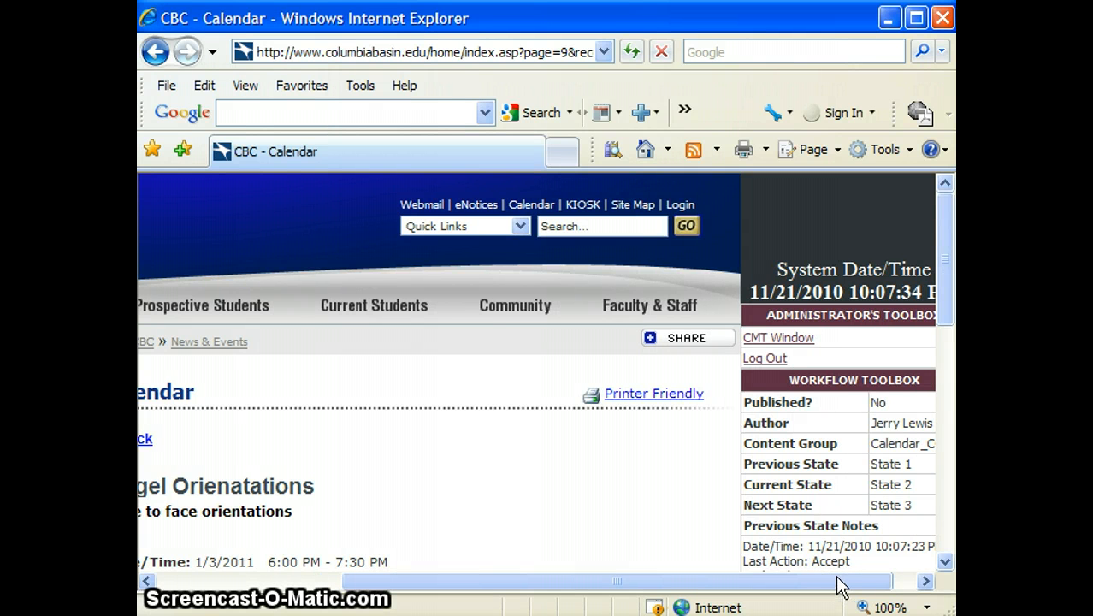
{"action": "left_click_drag", "start_coordinate": [948, 295], "coordinate": [939, 346]}
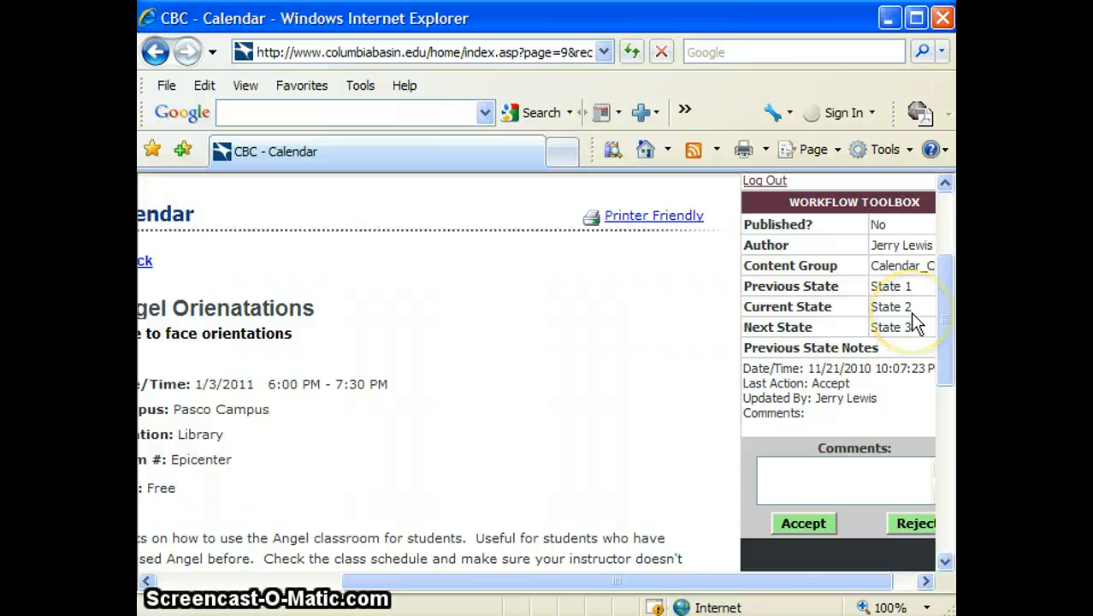
{"action": "left_click", "coordinate": [802, 523]}
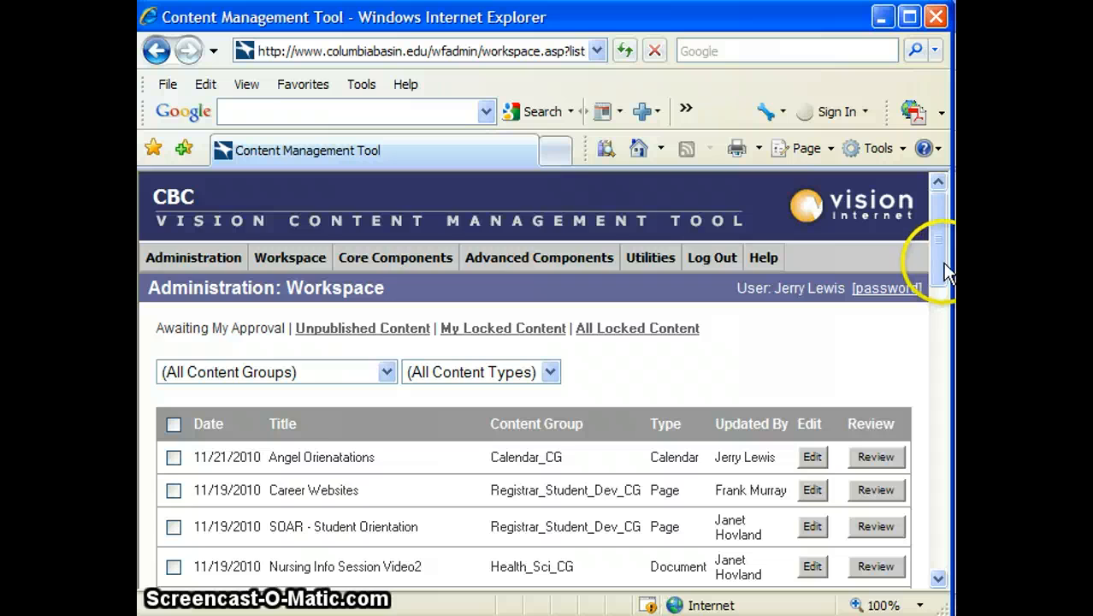
{"action": "mouse_move", "coordinate": [939, 260]}
{"action": "left_mouse_down"}
{"action": "mouse_move", "coordinate": [922, 593]}
{"action": "mouse_move", "coordinate": [949, 248]}
{"action": "left_mouse_up"}
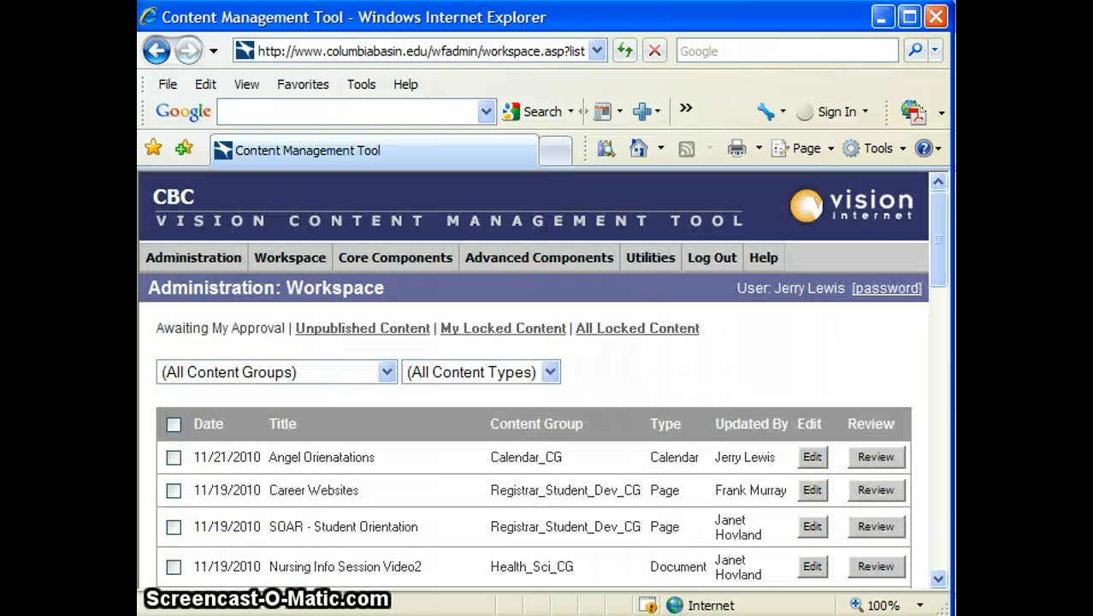